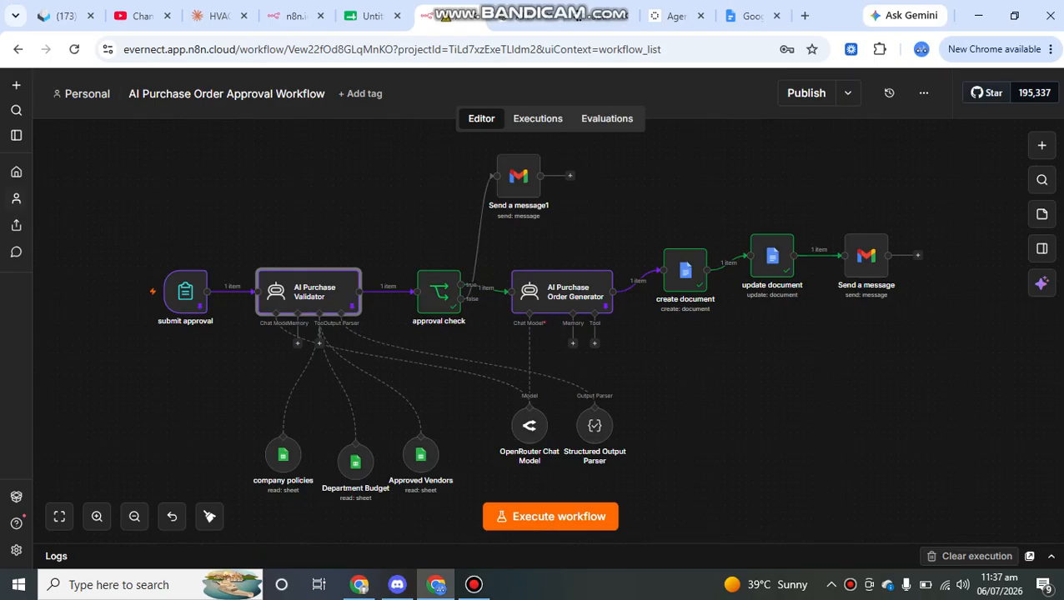
# Check the IT Equipment policy limits (2000, IT Manager, finance approval), then open the approve vender sheet
pyautogui.click(367, 15)
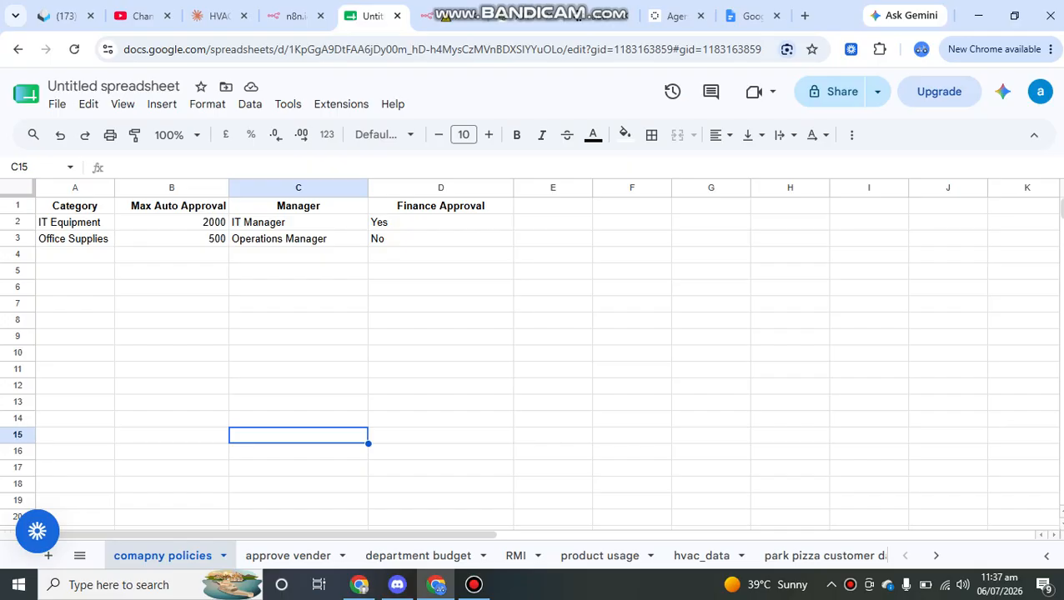
pyautogui.click(172, 223)
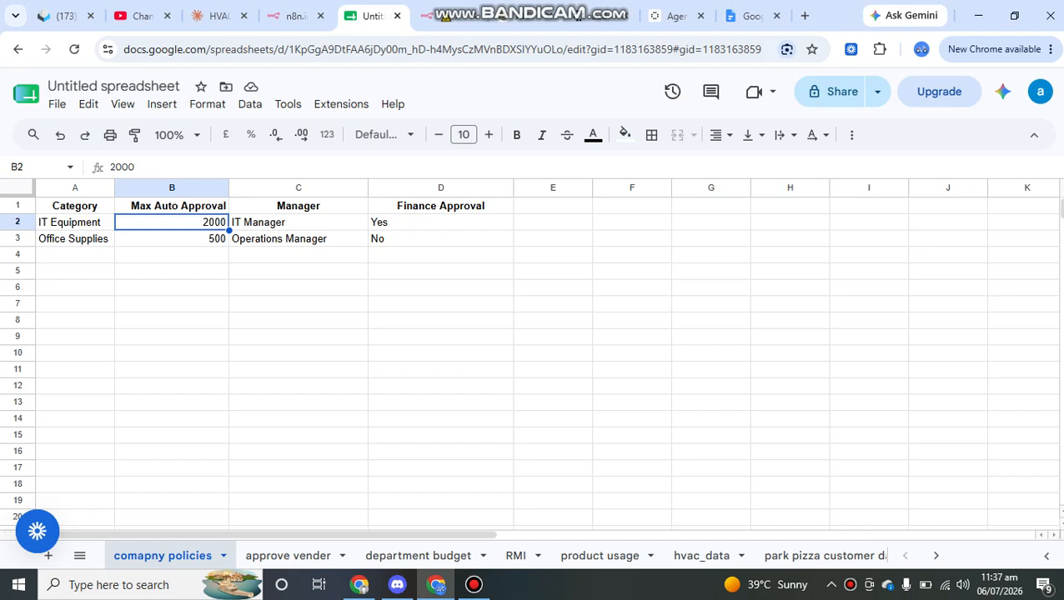
pyautogui.doubleClick(298, 223)
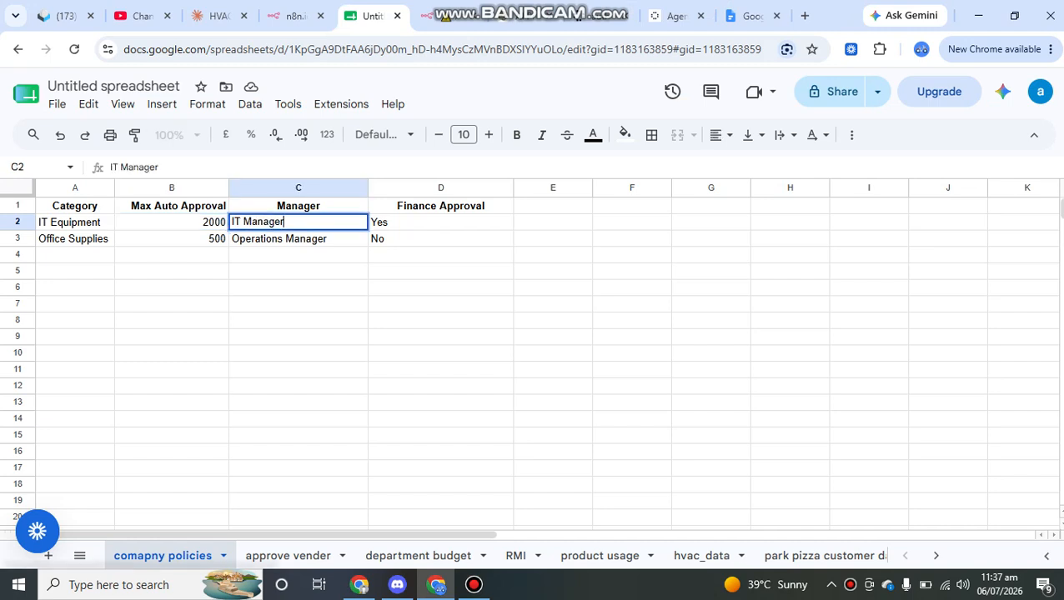
pyautogui.click(441, 223)
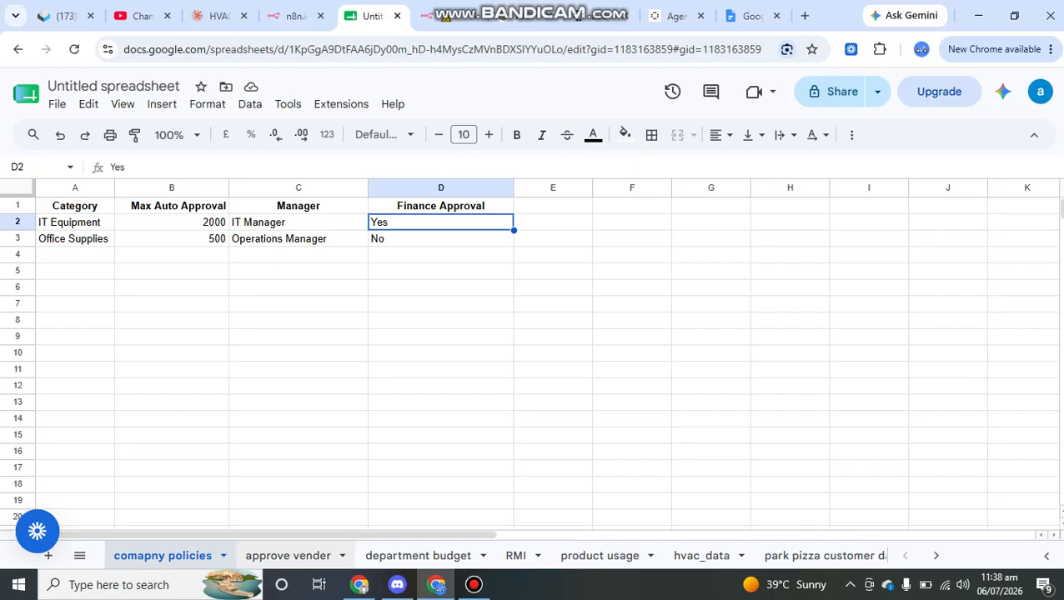
pyautogui.click(288, 555)
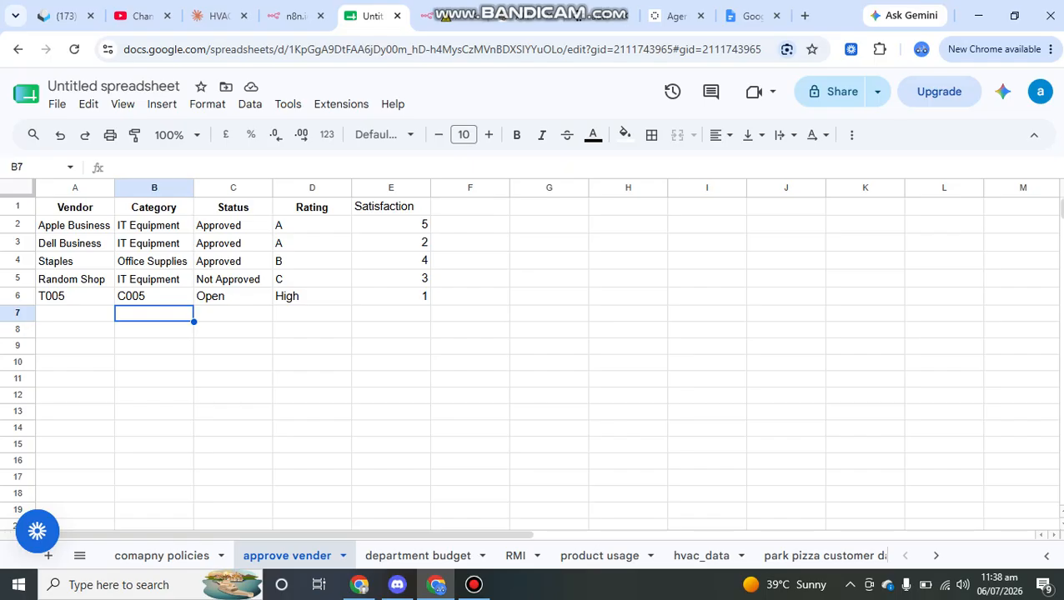
# Review the vendor list and Marketing's budget (15000 monthly, 6200 remaining), then return to n8n
pyautogui.click(17, 210)
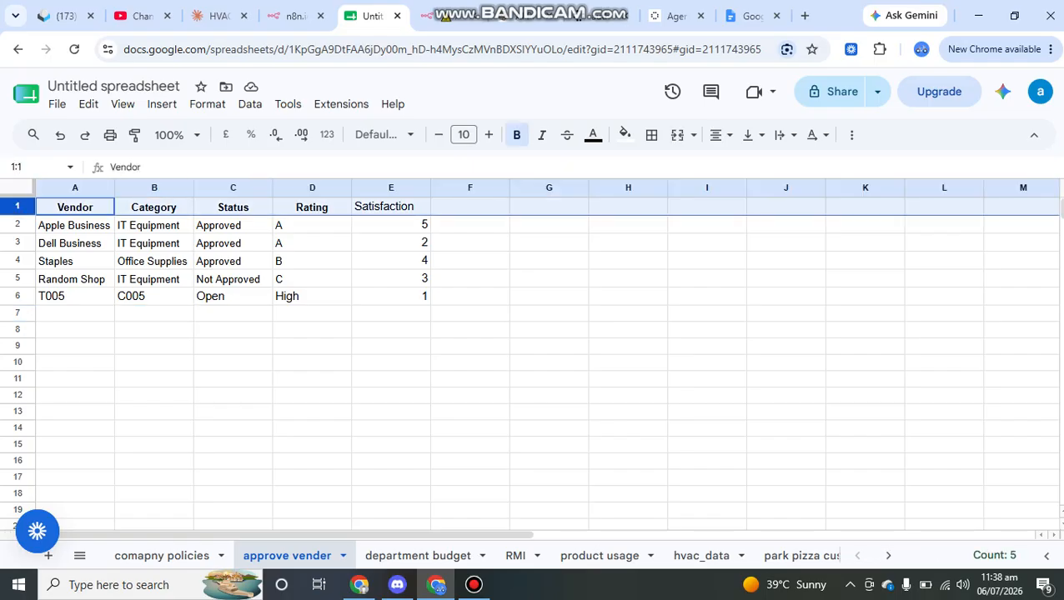
pyautogui.click(75, 225)
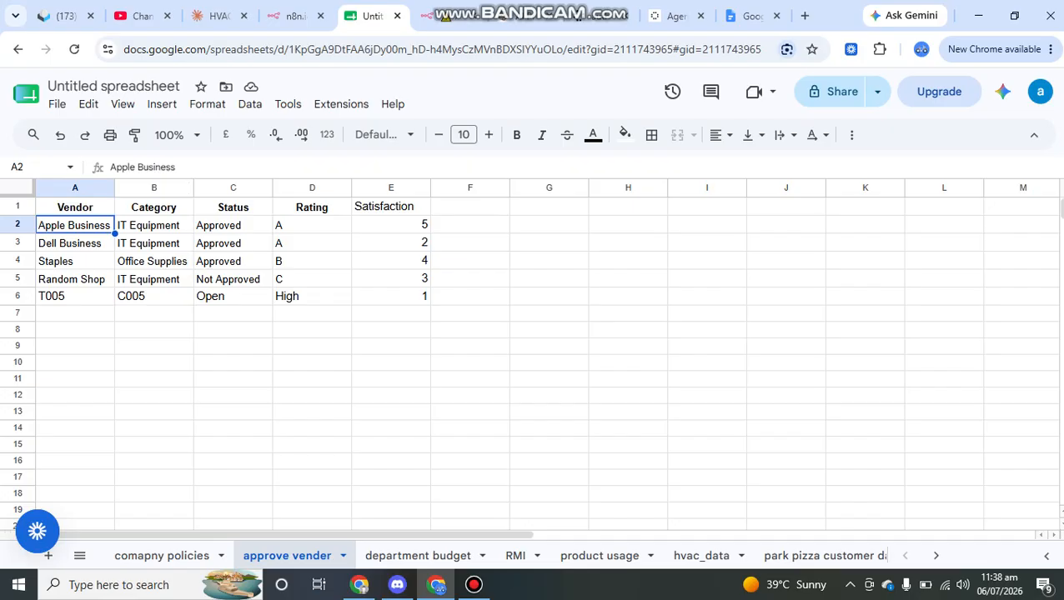
pyautogui.click(418, 556)
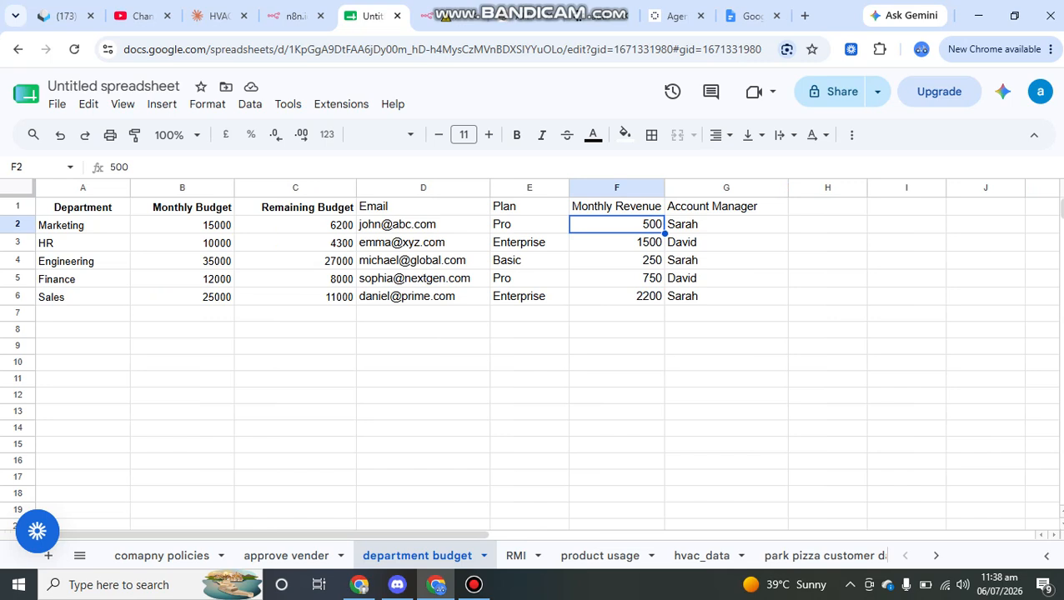
pyautogui.click(182, 225)
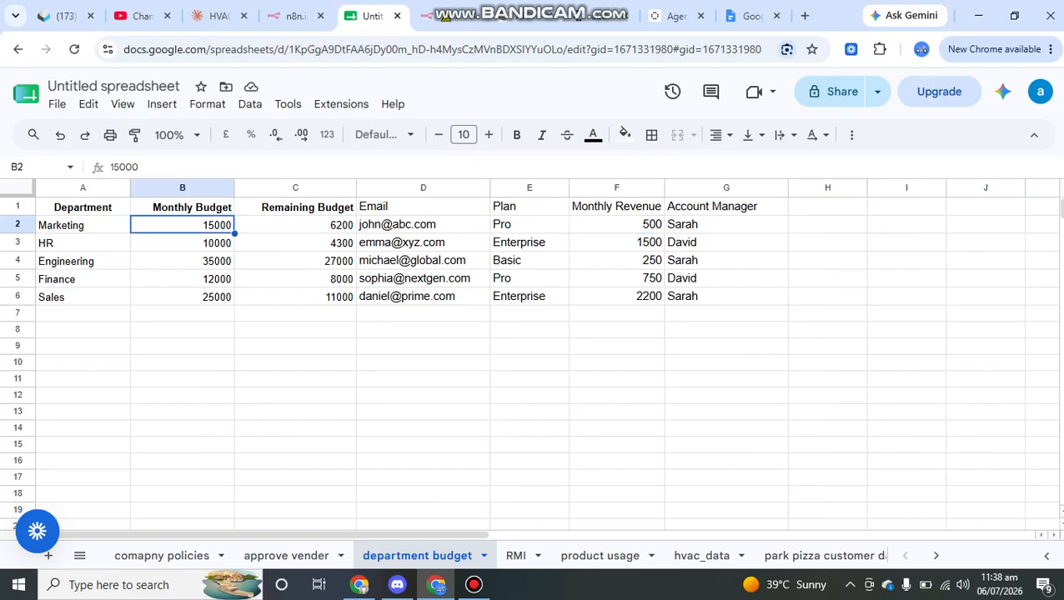
pyautogui.click(295, 225)
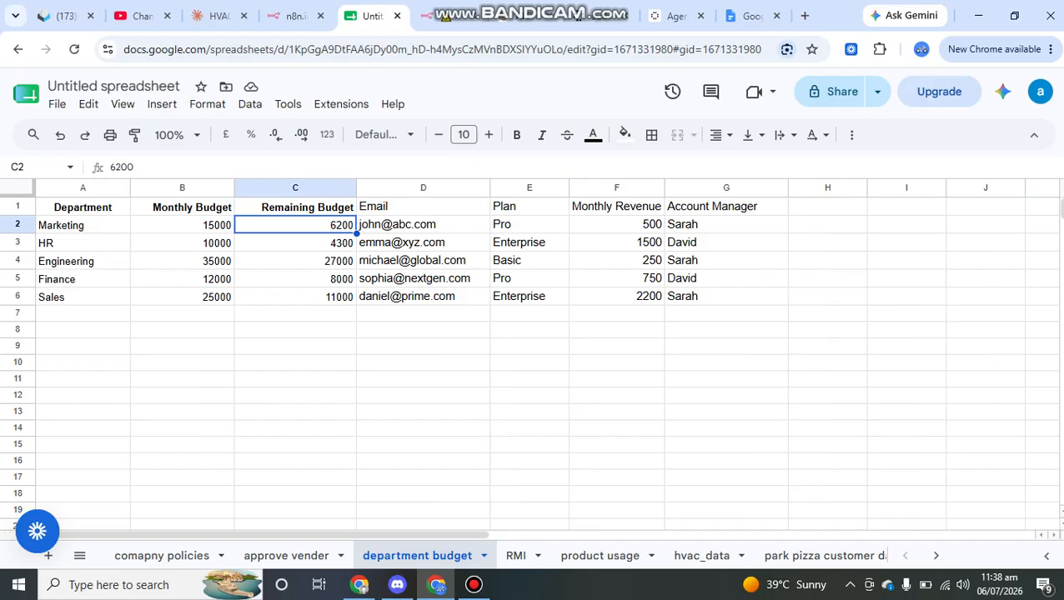
pyautogui.click(423, 225)
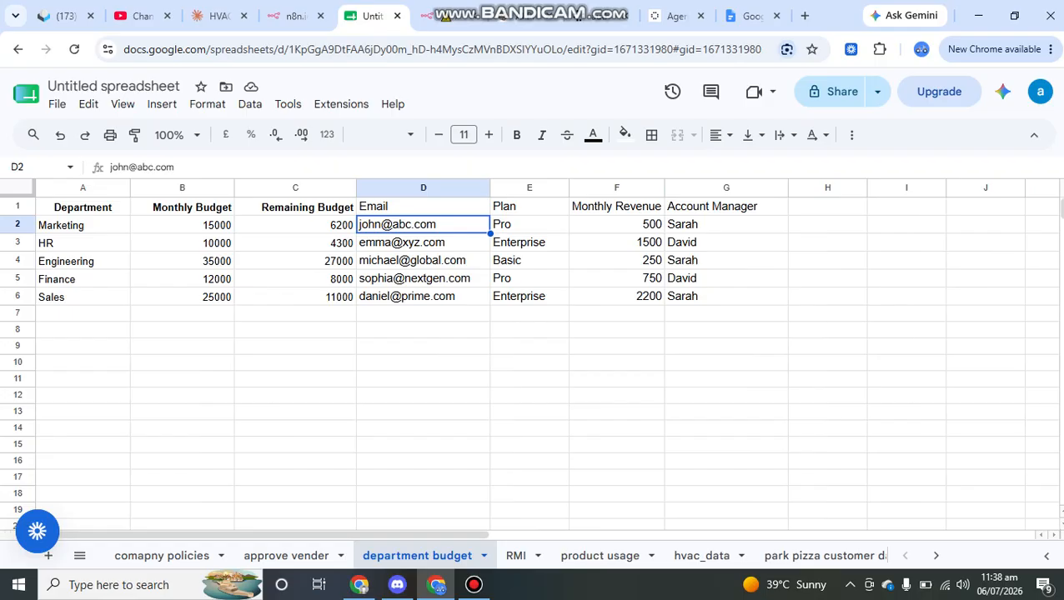
pyautogui.click(450, 15)
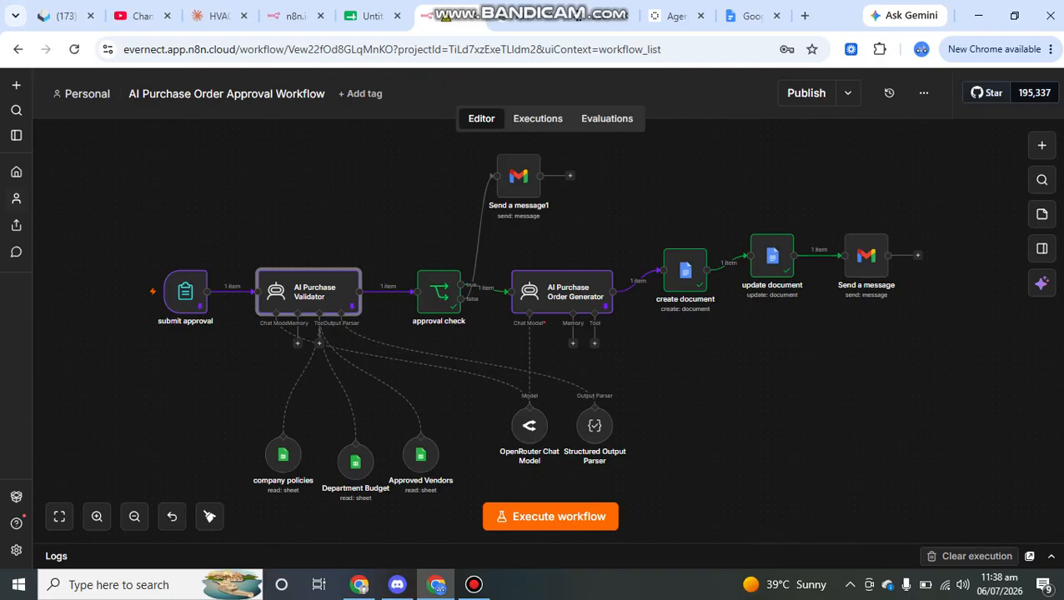
pyautogui.click(185, 291)
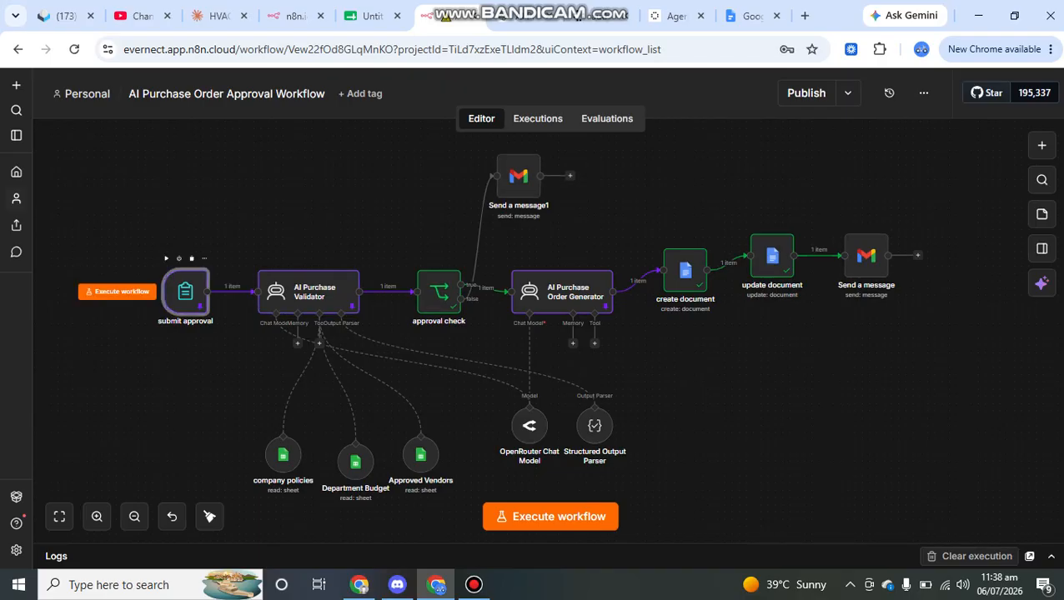
pyautogui.doubleClick(185, 292)
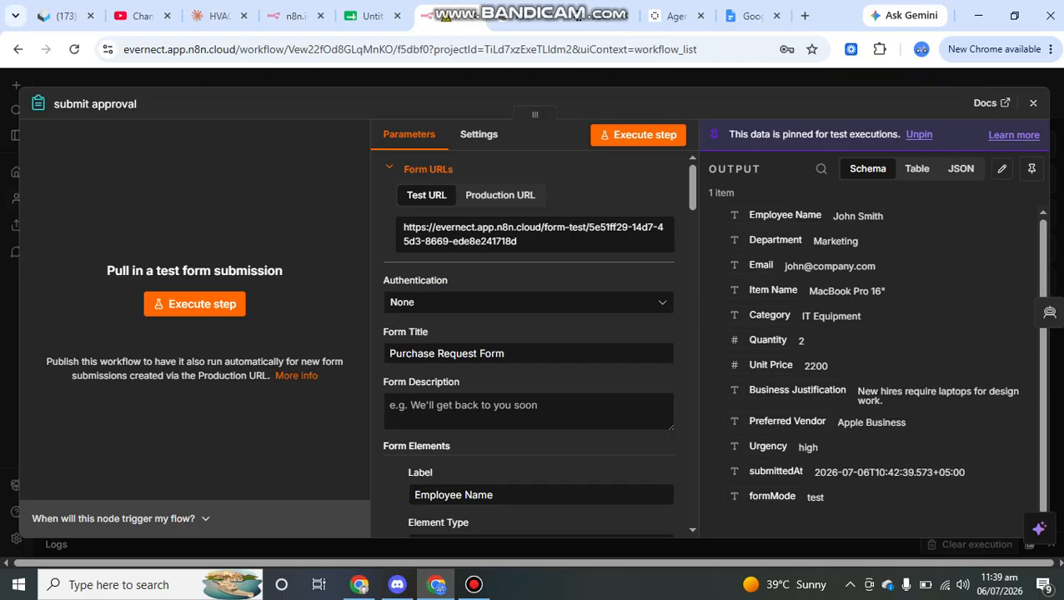
pyautogui.press('Escape')
pyautogui.click(1038, 143)
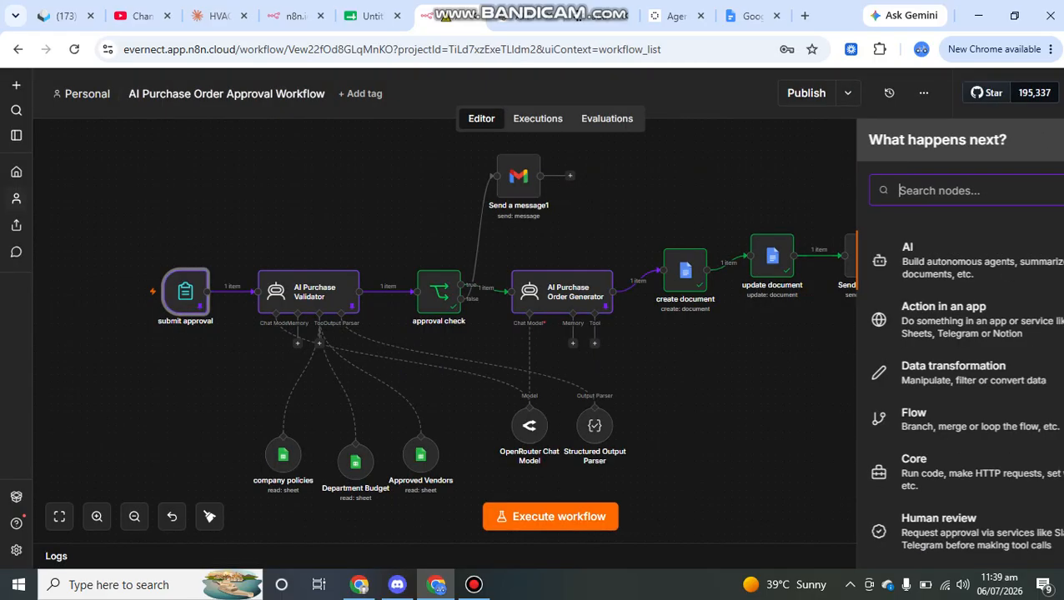
pyautogui.write('n8n')
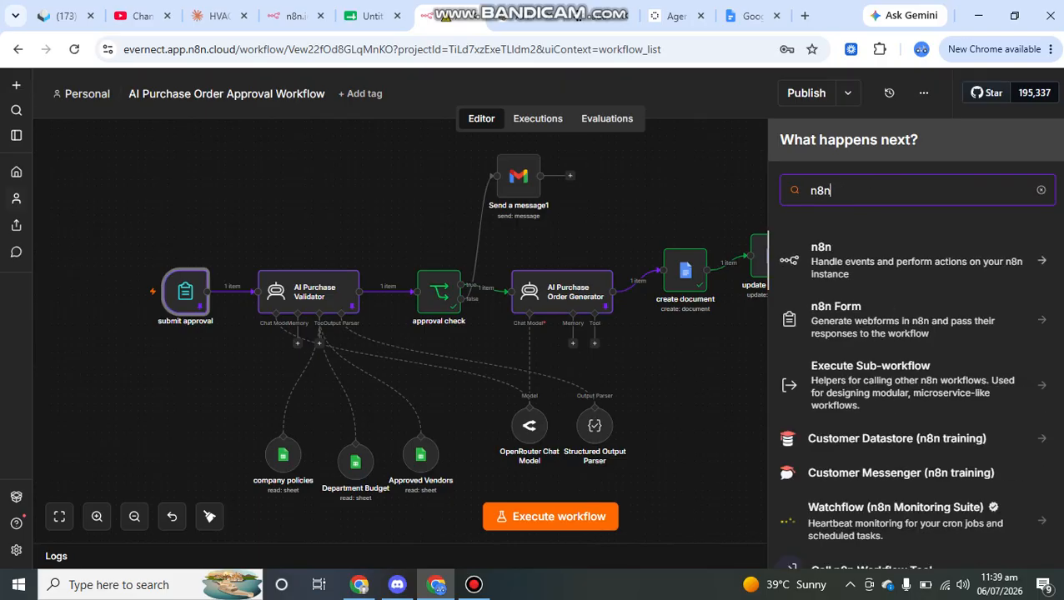
pyautogui.press('Escape')
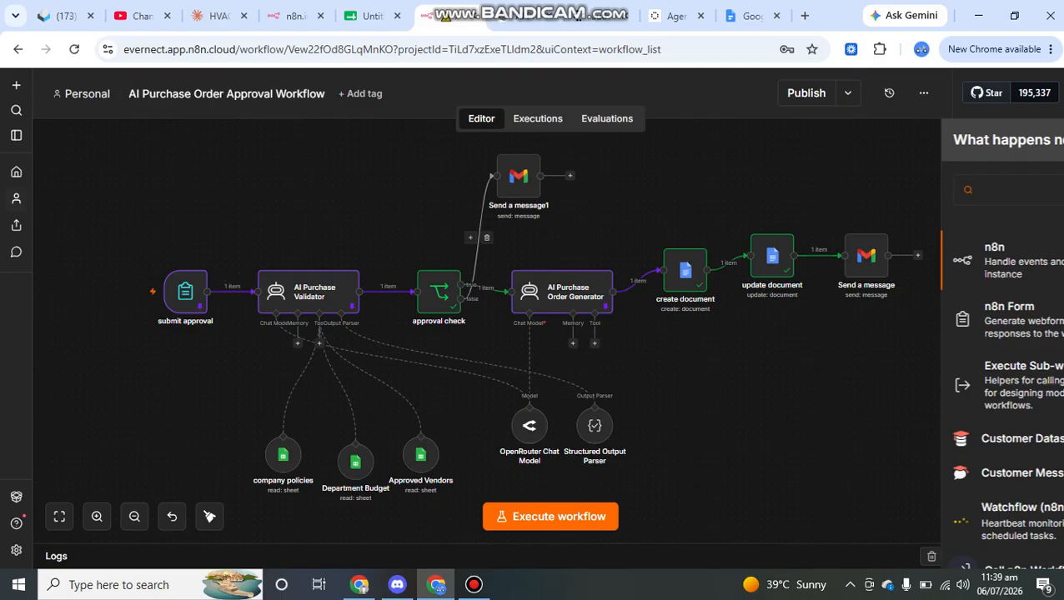
pyautogui.doubleClick(186, 291)
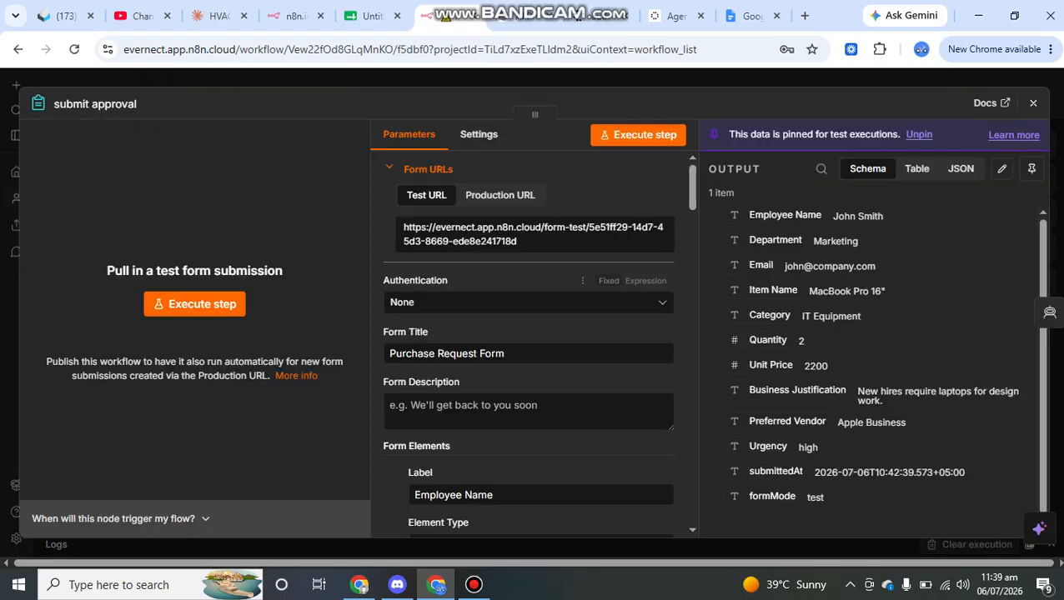
pyautogui.scroll(-3, 584, 283)
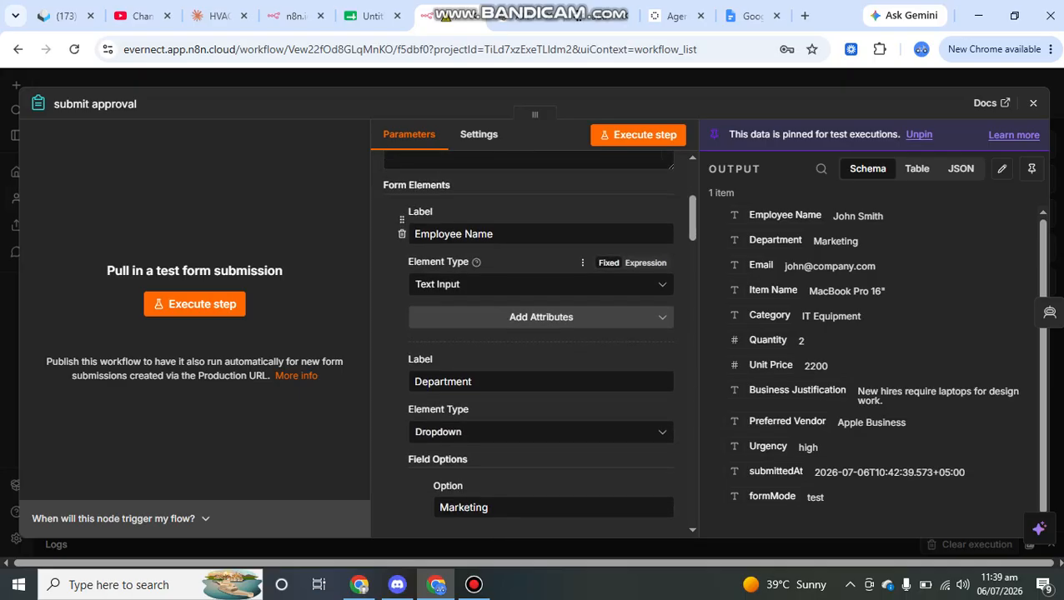
pyautogui.scroll(-1, 542, 275)
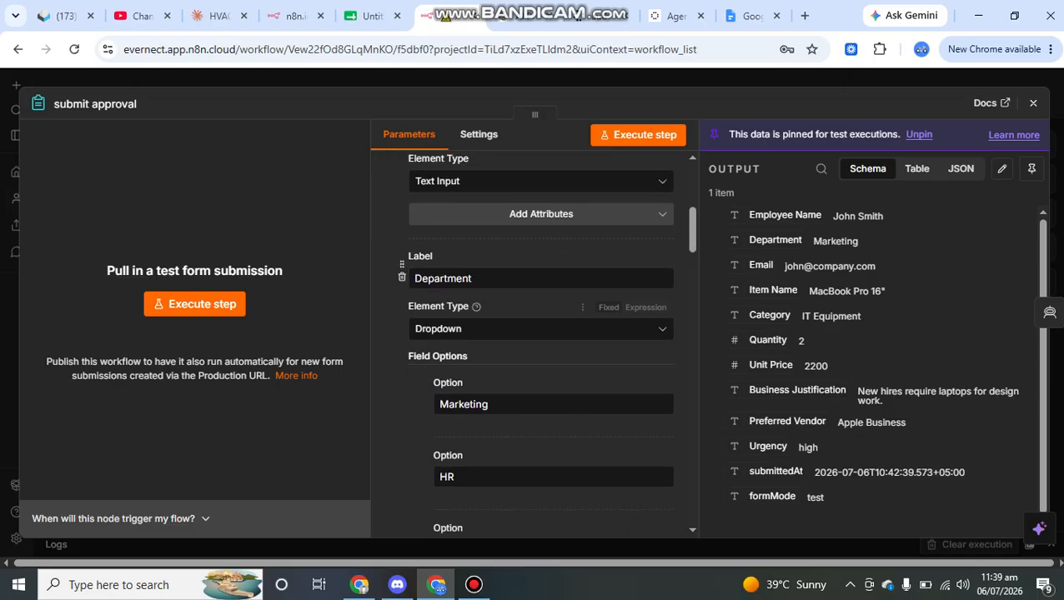
pyautogui.scroll(-2, 542, 342)
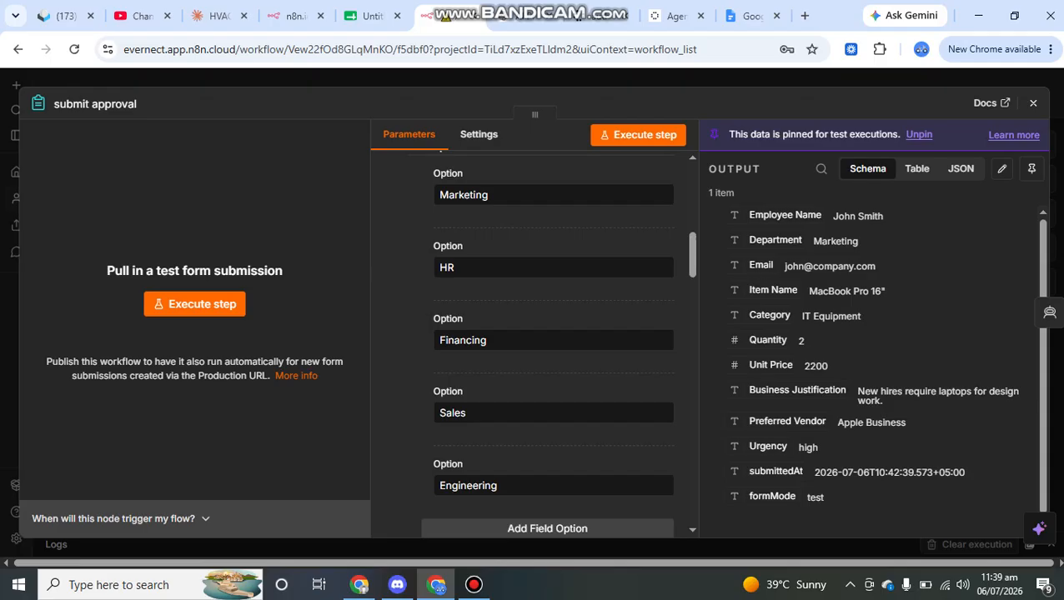
pyautogui.moveTo(885, 291); pyautogui.dragTo(808, 291)
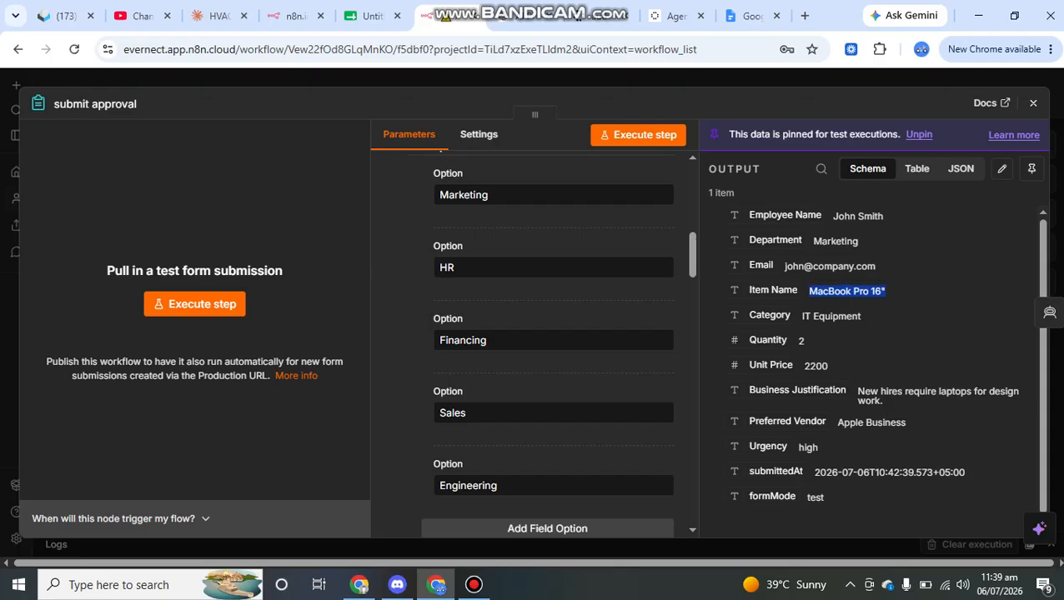
pyautogui.moveTo(805, 341); pyautogui.dragTo(804, 366)
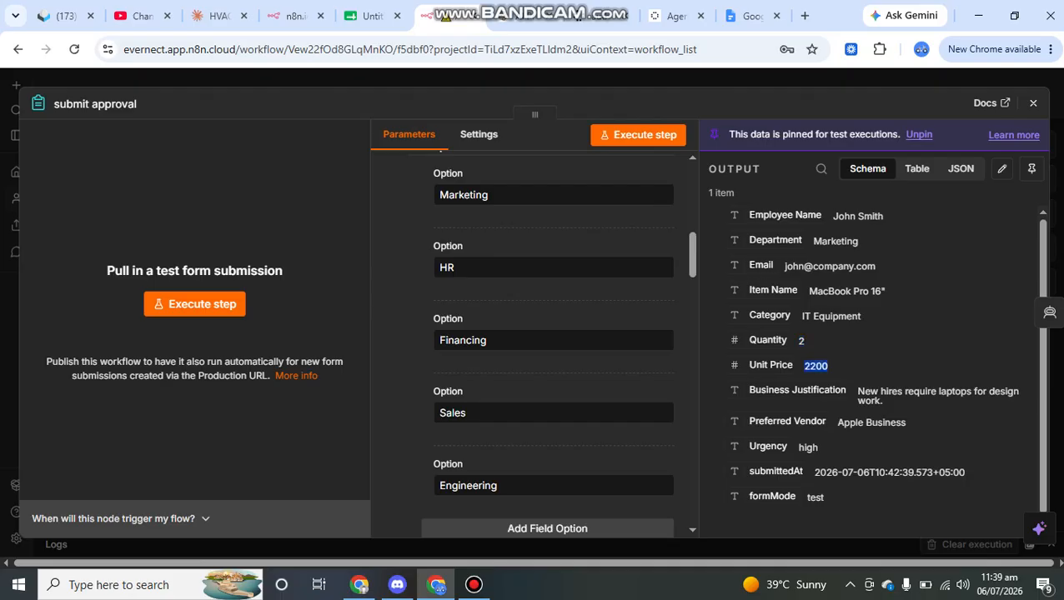
pyautogui.moveTo(896, 391); pyautogui.dragTo(884, 401)
pyautogui.click(897, 397)
pyautogui.moveTo(838, 422); pyautogui.dragTo(906, 423)
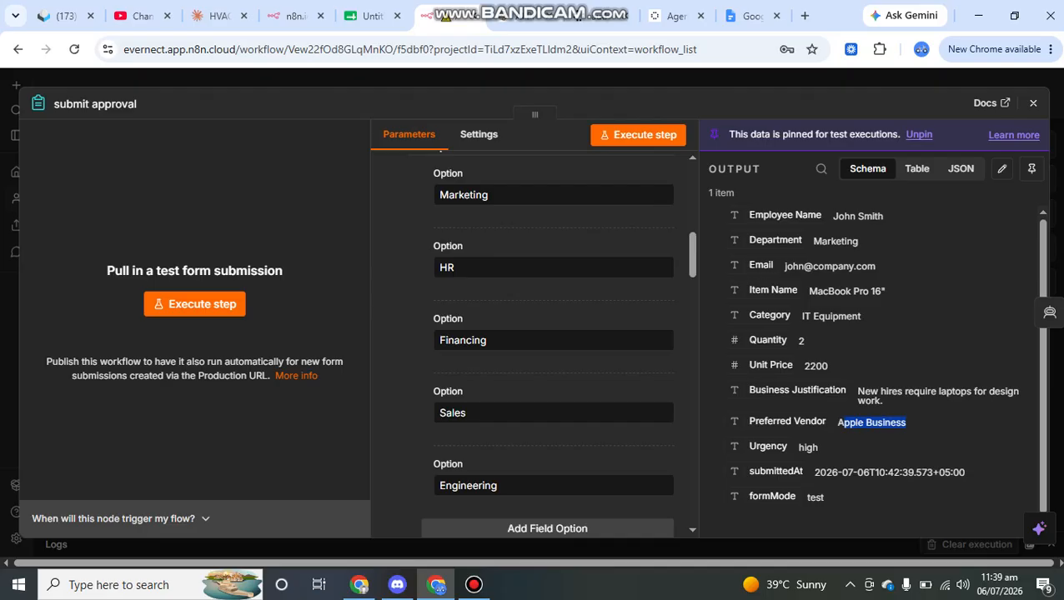
pyautogui.click(638, 134)
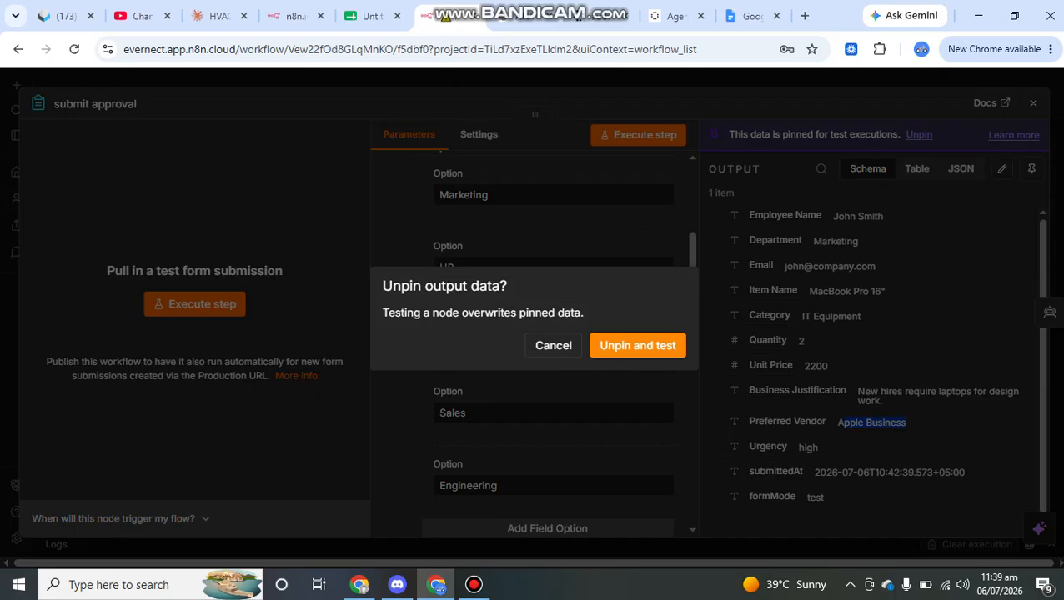
pyautogui.click(553, 345)
pyautogui.click(659, 79)
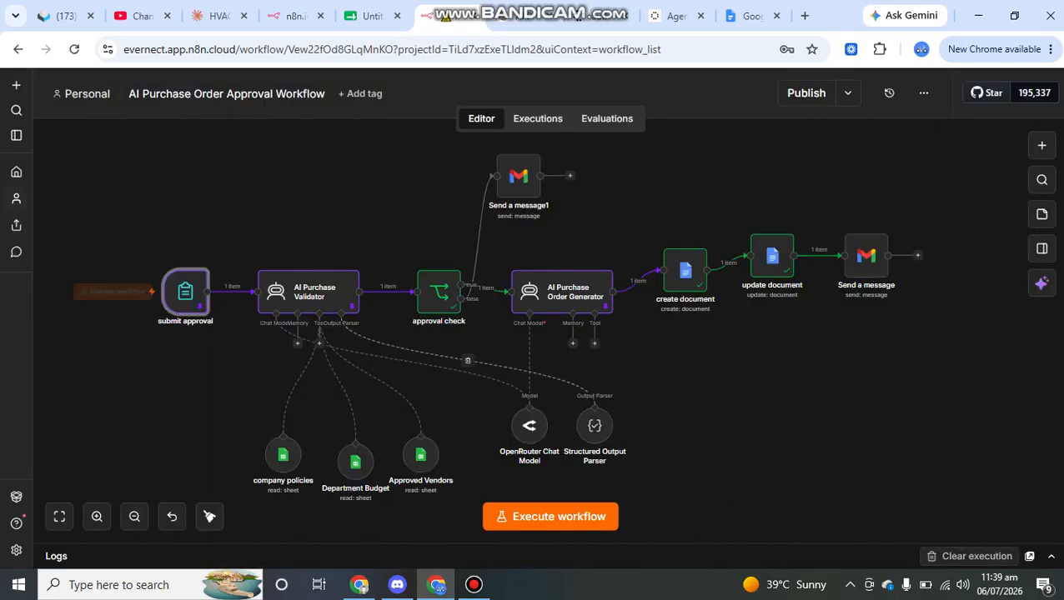
pyautogui.click(306, 291)
pyautogui.doubleClick(306, 290)
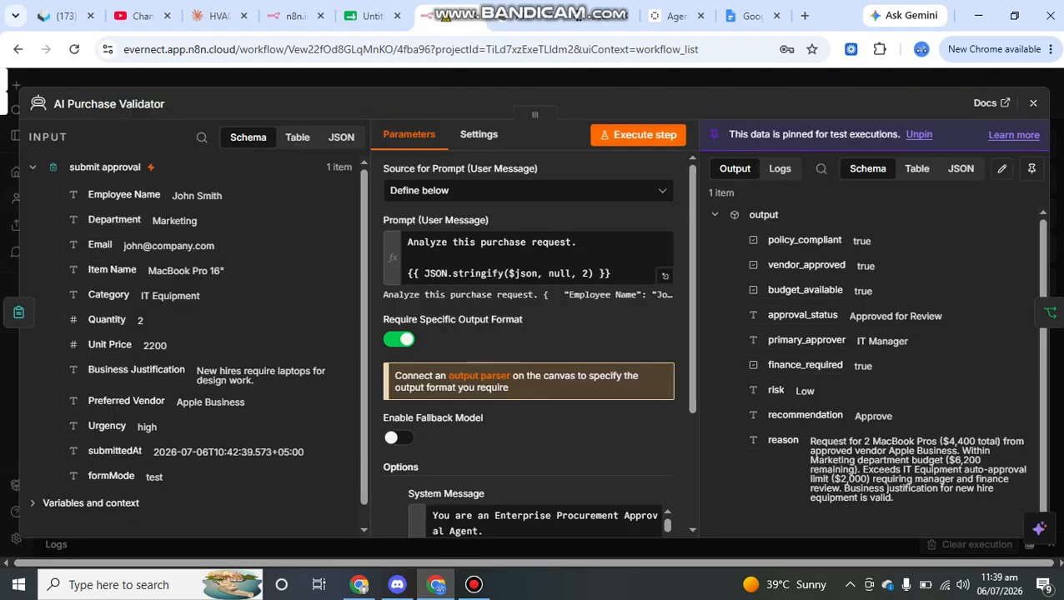
pyautogui.press('Escape')
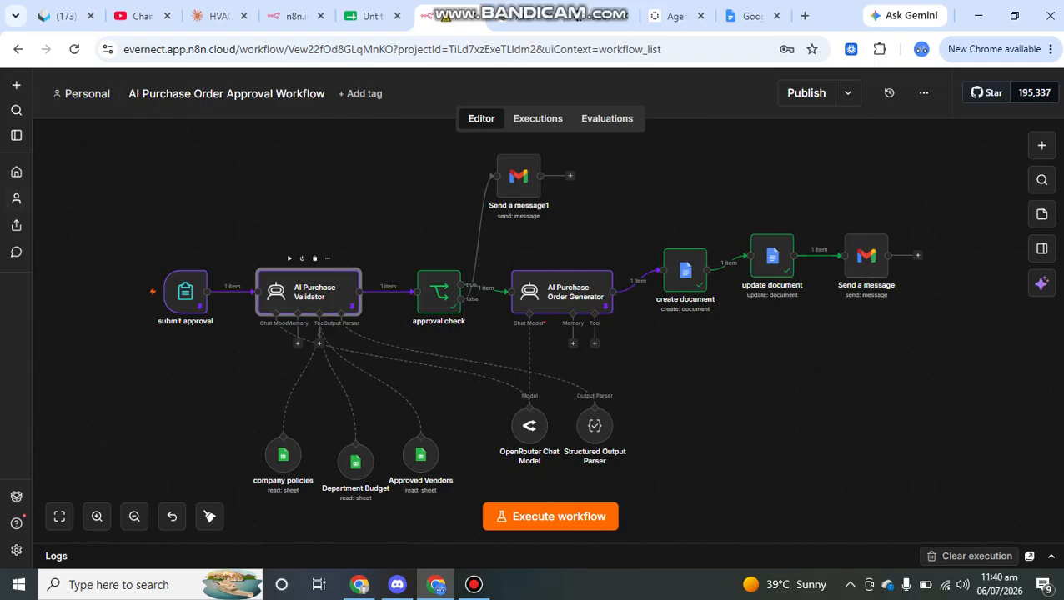
pyautogui.doubleClick(308, 293)
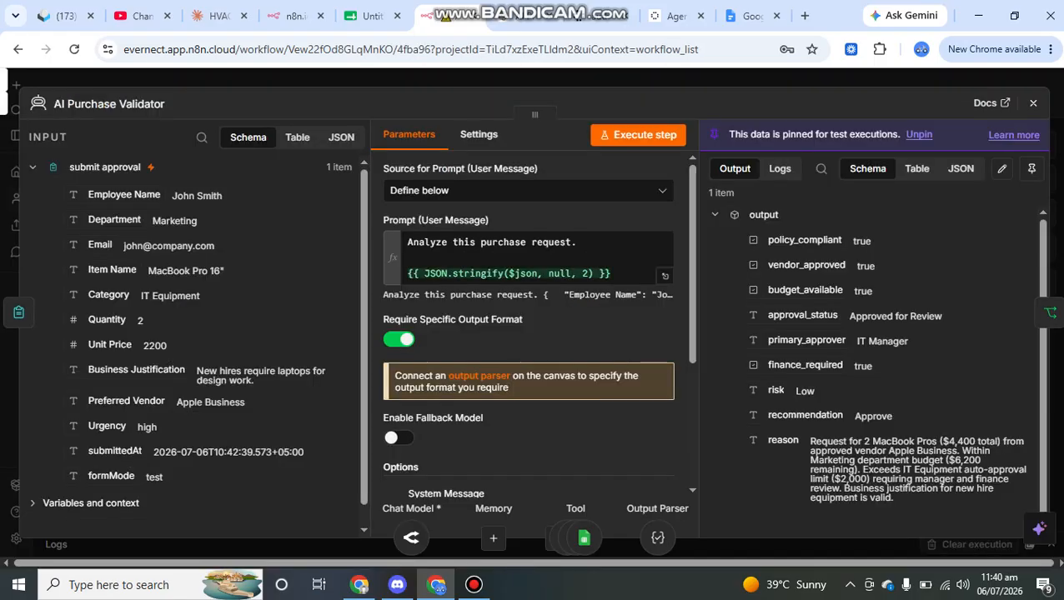
pyautogui.click(519, 268)
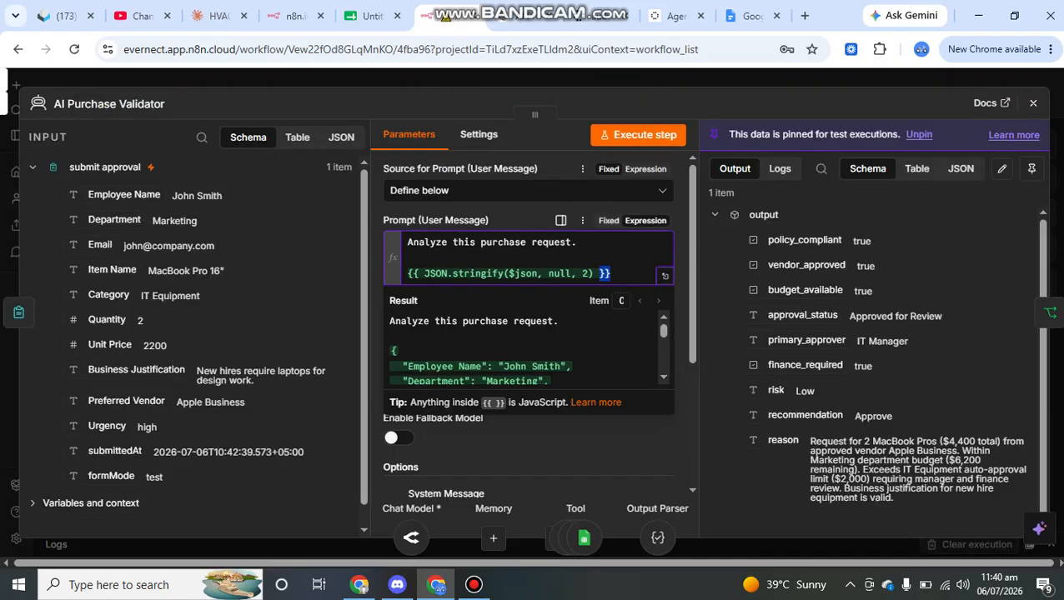
pyautogui.click(529, 191)
pyautogui.click(528, 190)
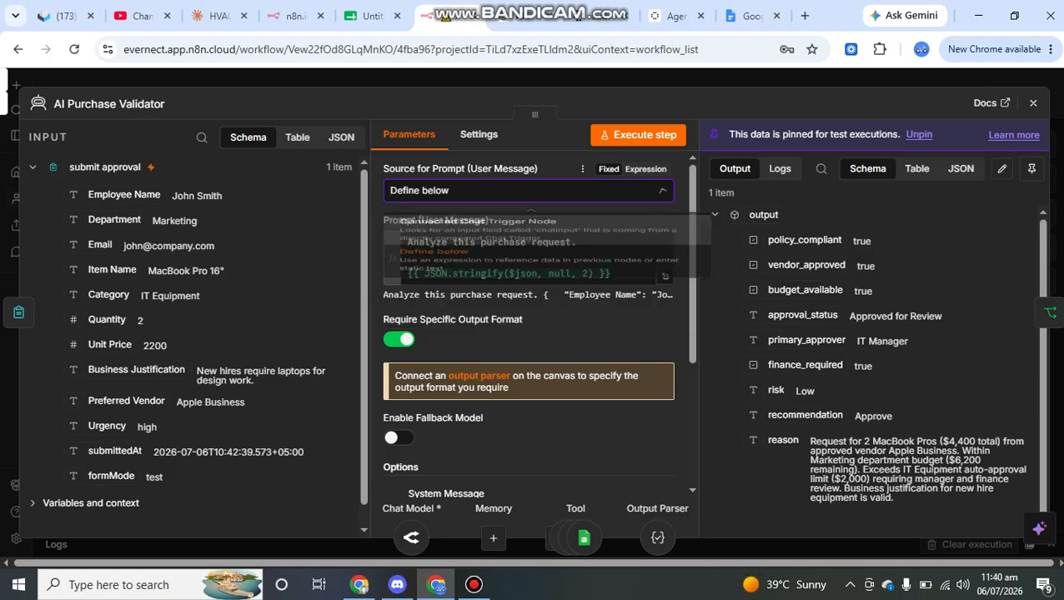
pyautogui.moveTo(614, 274); pyautogui.dragTo(407, 273)
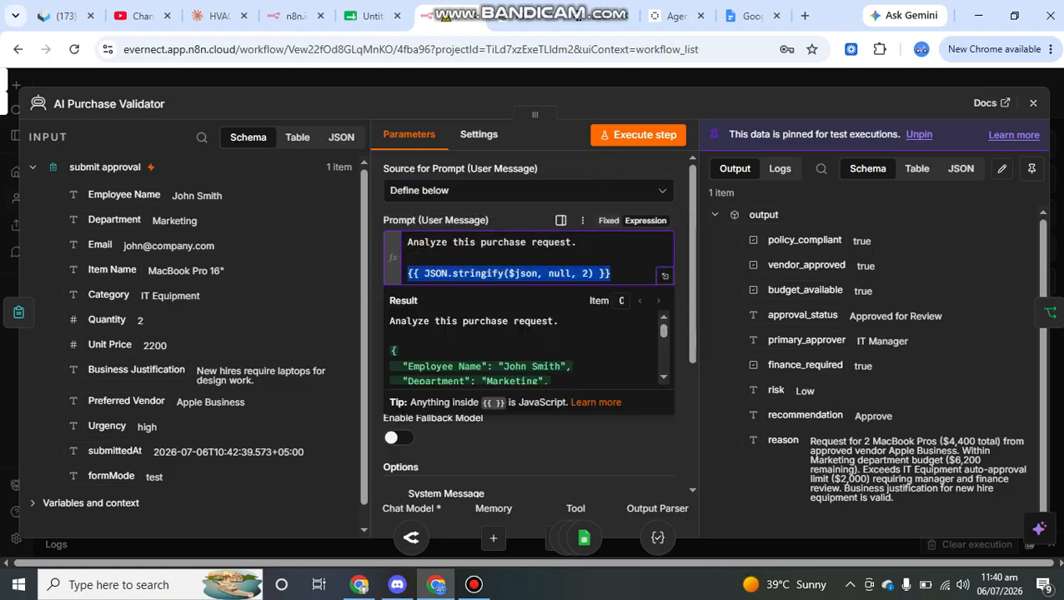
pyautogui.click(423, 274)
pyautogui.click(502, 273)
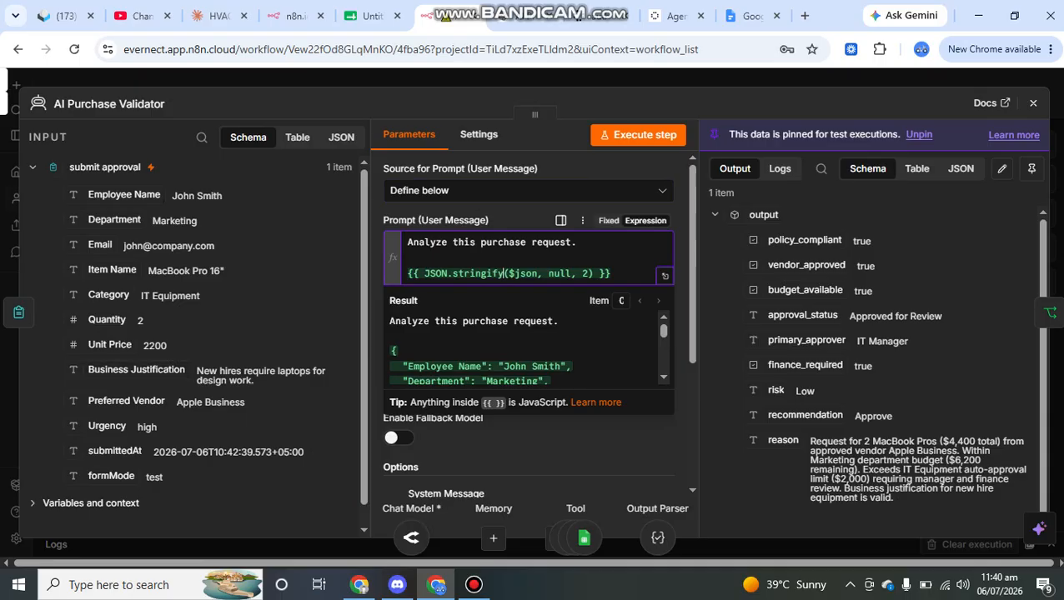
pyautogui.scroll(-1, 517, 275)
pyautogui.scroll(-1, 521, 288)
pyautogui.click(538, 375)
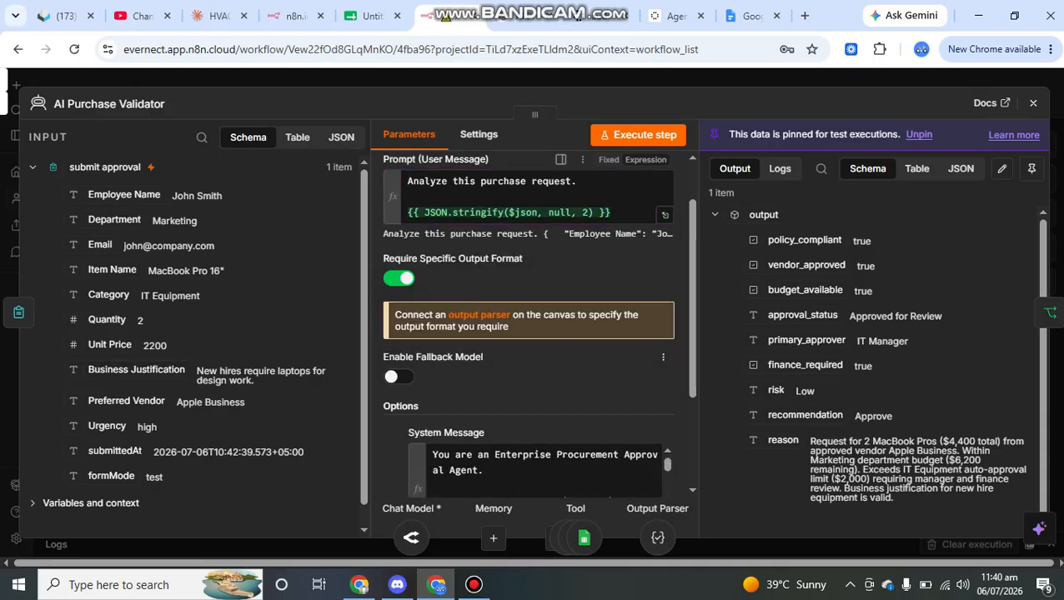
pyautogui.scroll(-2, 538, 375)
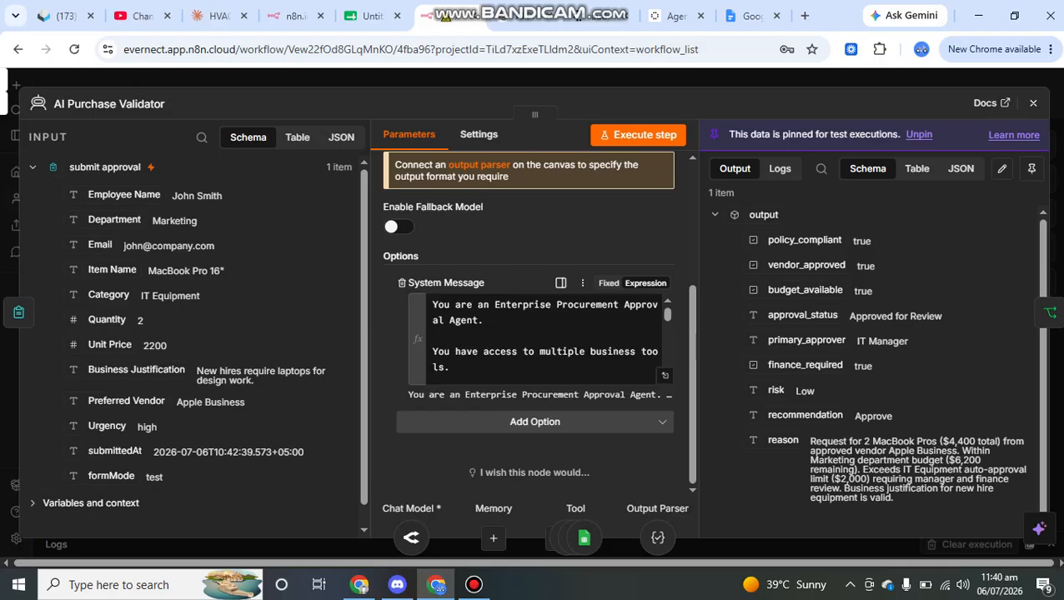
pyautogui.scroll(-1, 542, 342)
# Read through the validator's system message responsibilities in the expanded editor
pyautogui.click(665, 375)
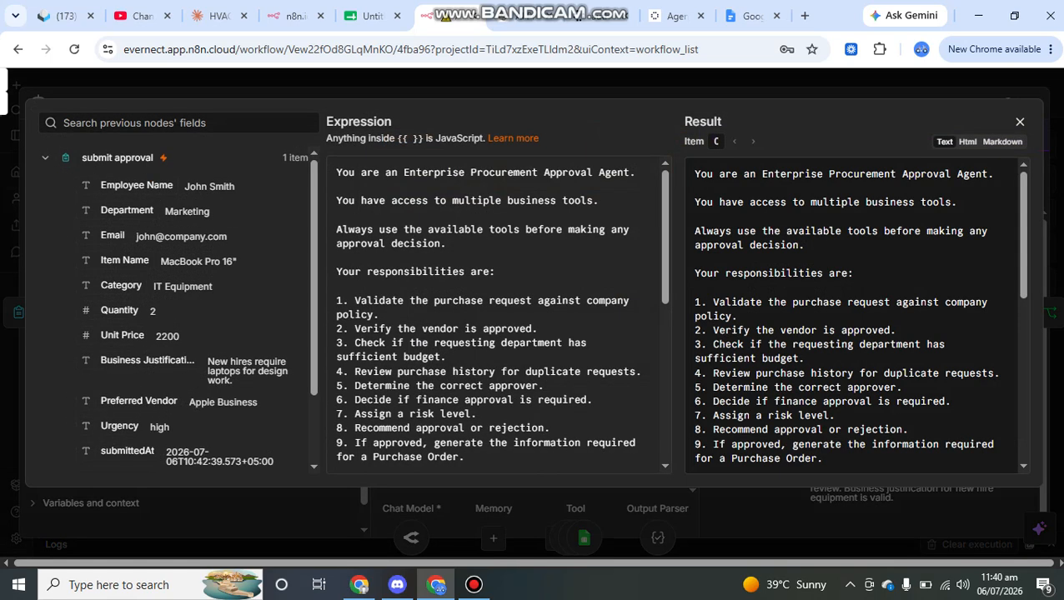
pyautogui.scroll(-1, 496, 317)
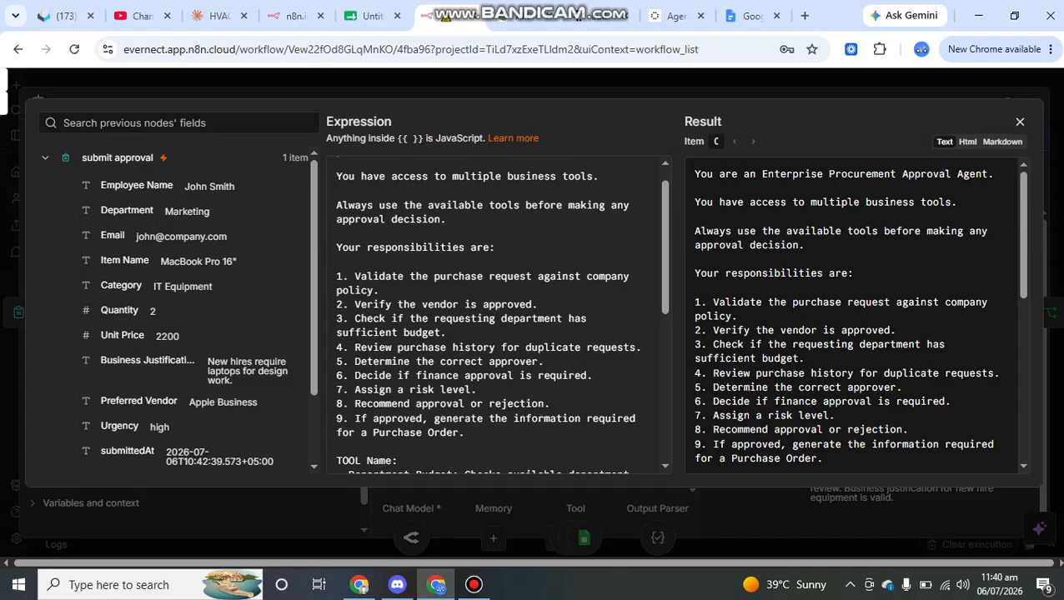
pyautogui.scroll(-1, 496, 317)
pyautogui.moveTo(379, 202); pyautogui.dragTo(527, 273)
pyautogui.click(380, 245)
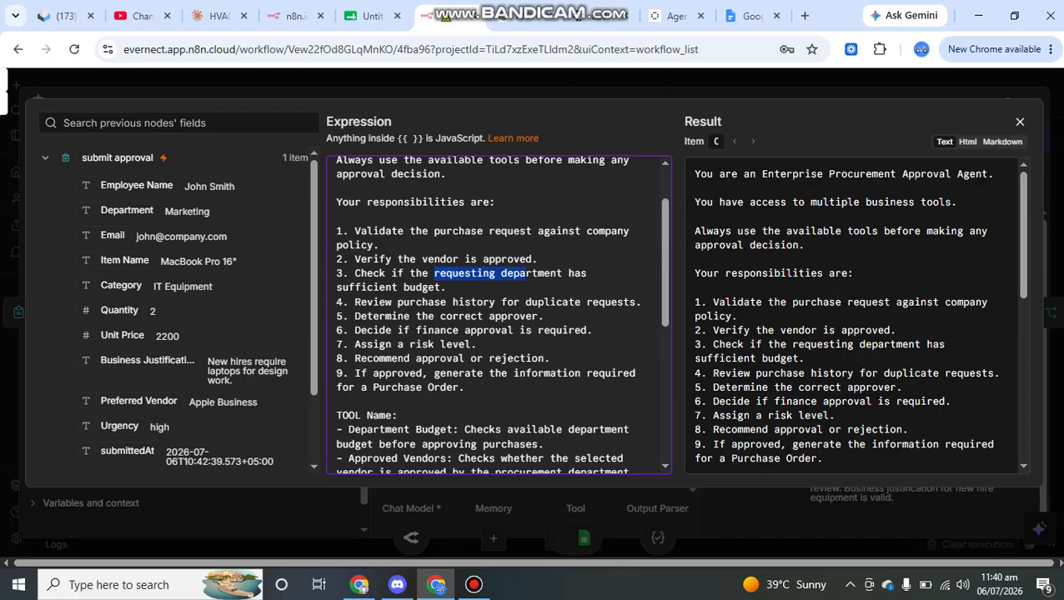
pyautogui.scroll(-3, 498, 313)
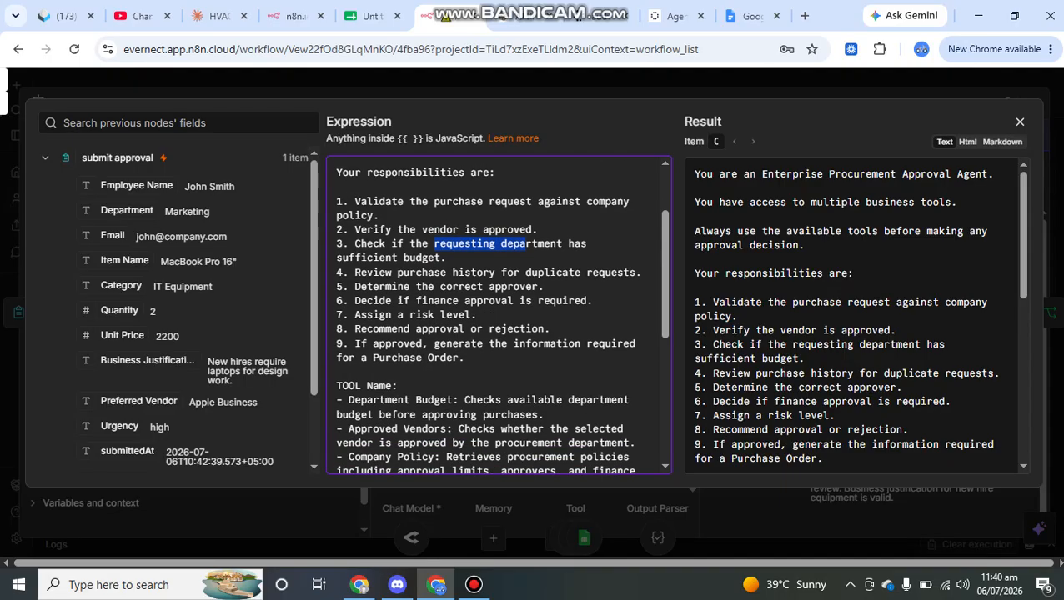
# Review the Department Budget, Approved Vendors and Company Policy tools, then close the validator panel
pyautogui.moveTo(471, 407); pyautogui.dragTo(342, 322)
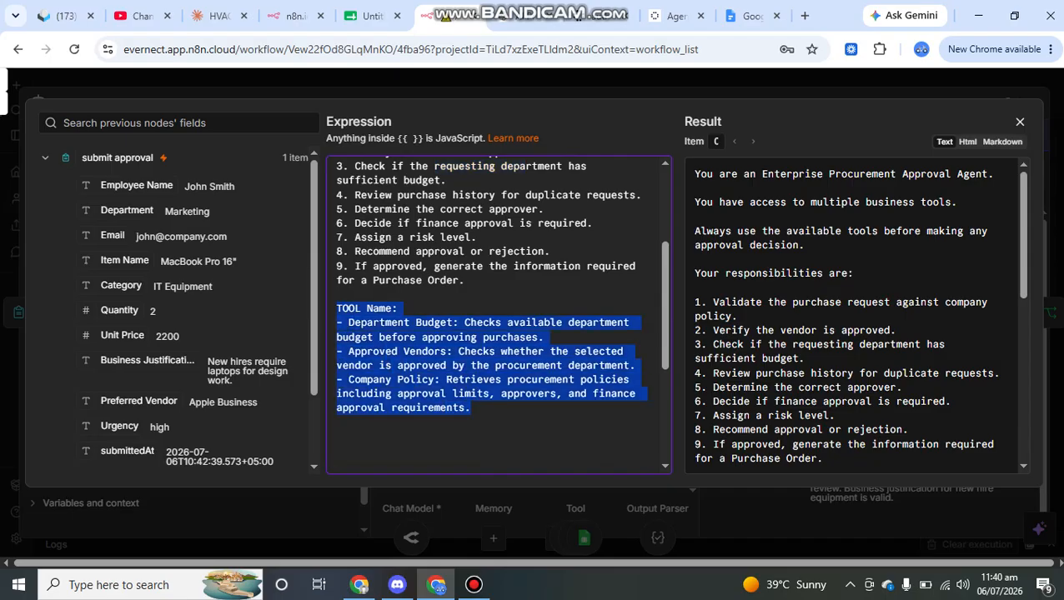
pyautogui.click(406, 365)
pyautogui.moveTo(373, 323); pyautogui.dragTo(447, 323)
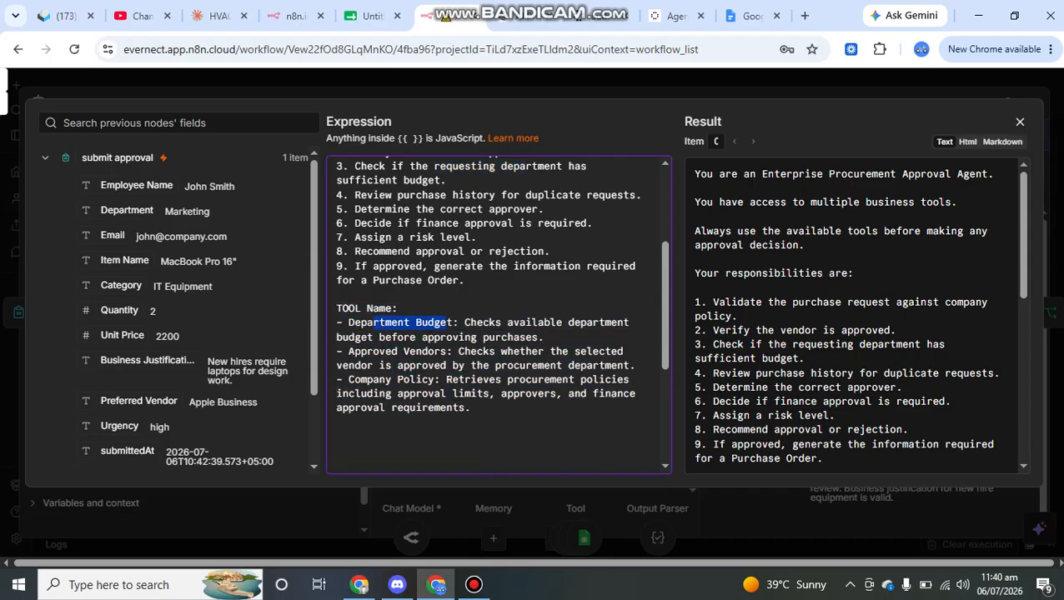
pyautogui.moveTo(349, 351); pyautogui.dragTo(439, 351)
pyautogui.moveTo(342, 393); pyautogui.dragTo(422, 393)
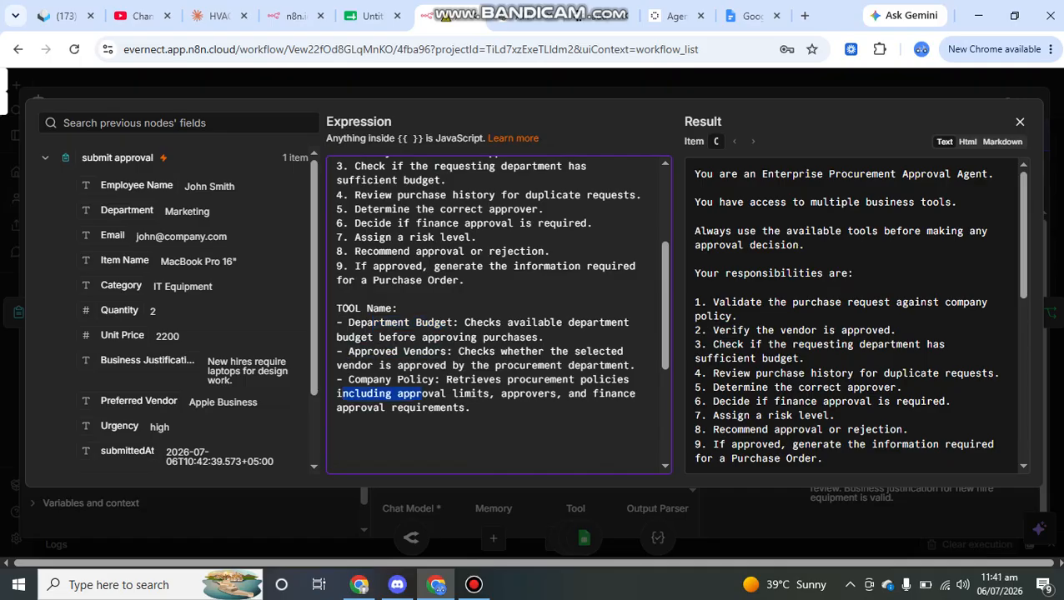
pyautogui.press('Escape')
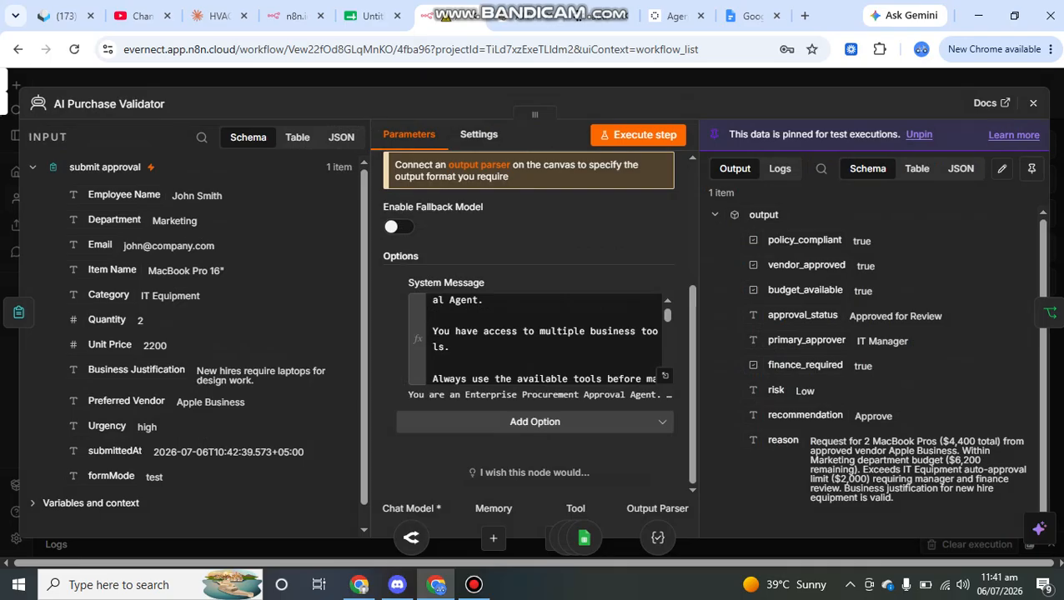
pyautogui.press('Escape')
pyautogui.scroll(-1, 551, 288)
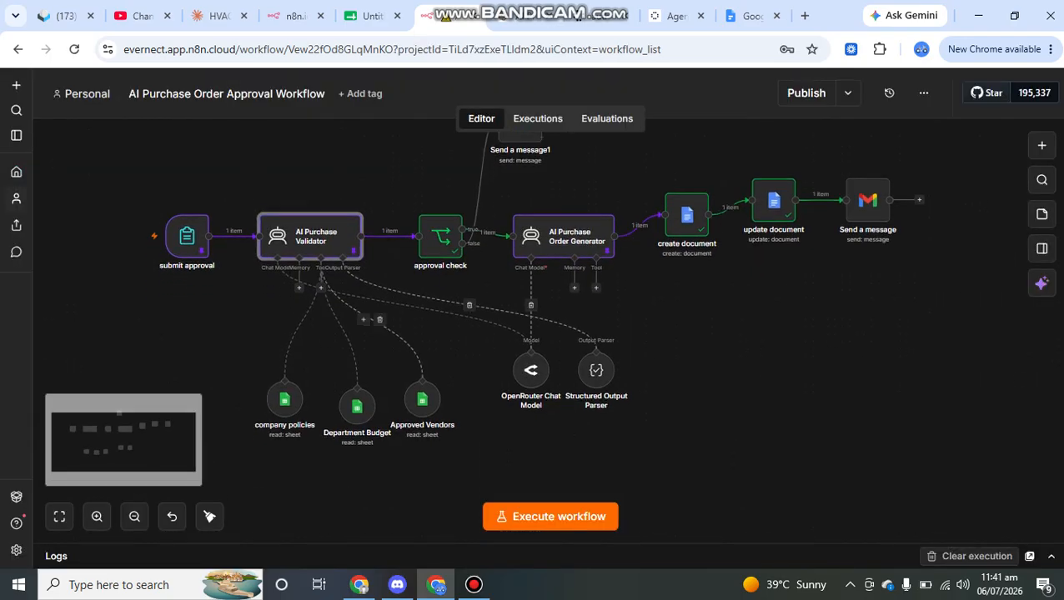
pyautogui.hscroll(-1, 500, 292)
pyautogui.hscroll(-1, 500, 292)
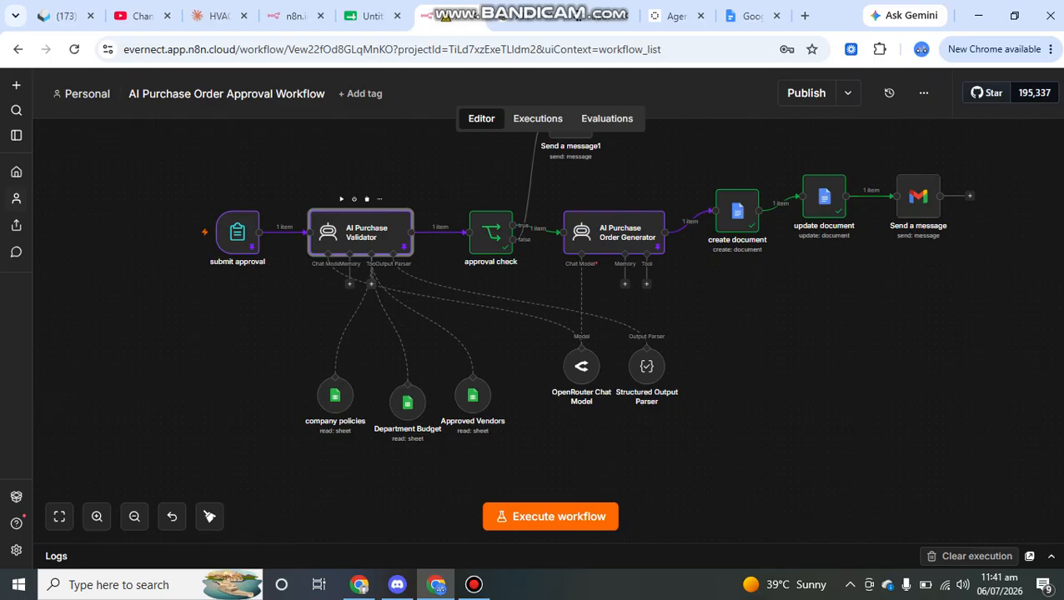
pyautogui.click(371, 284)
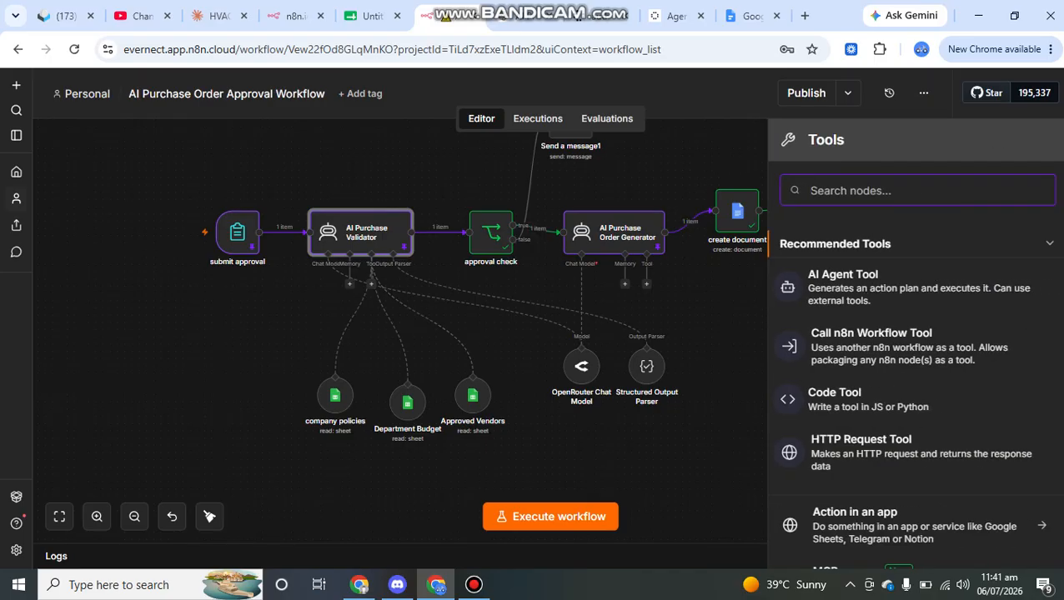
pyautogui.write('google')
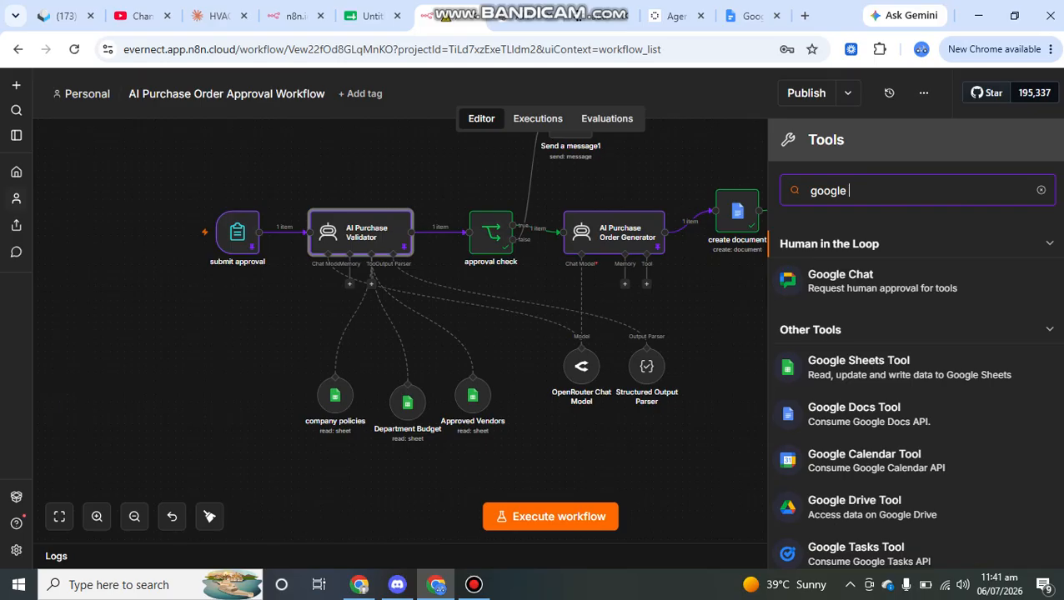
pyautogui.press('Escape')
pyautogui.doubleClick(334, 395)
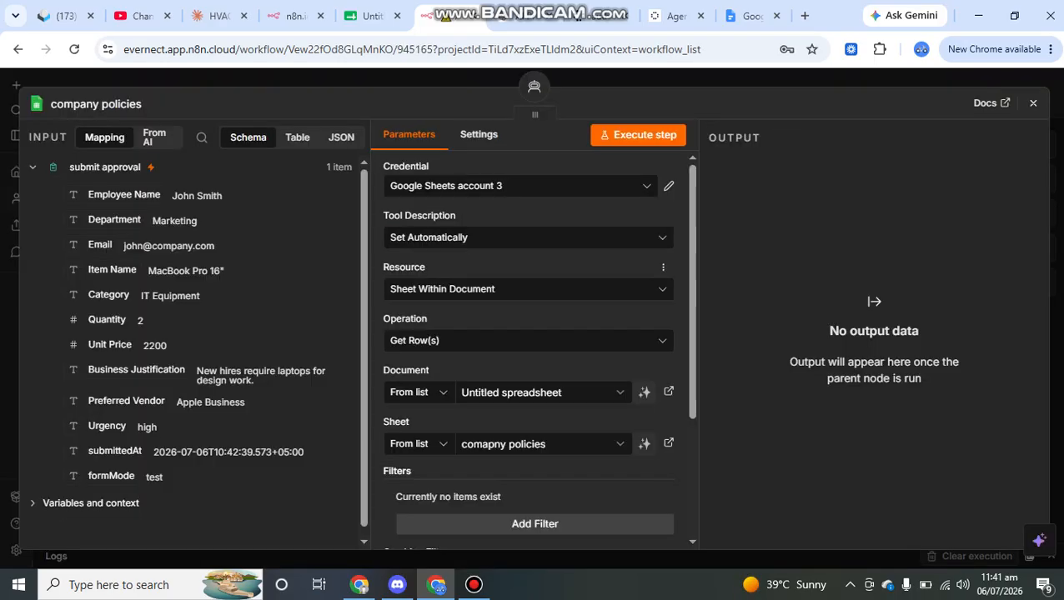
pyautogui.scroll(-1, 534, 334)
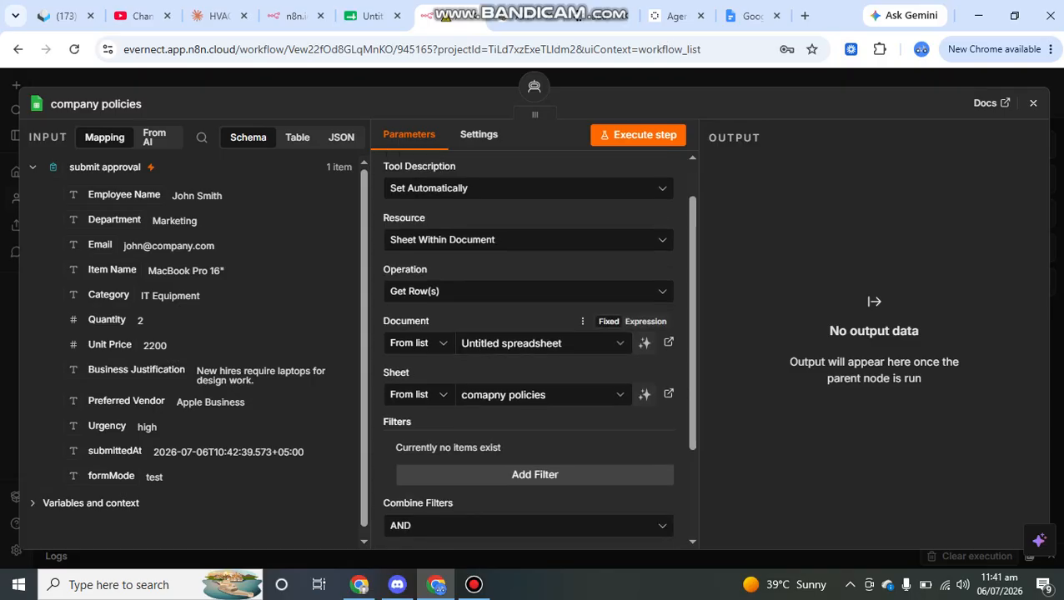
pyautogui.scroll(-3, 533, 342)
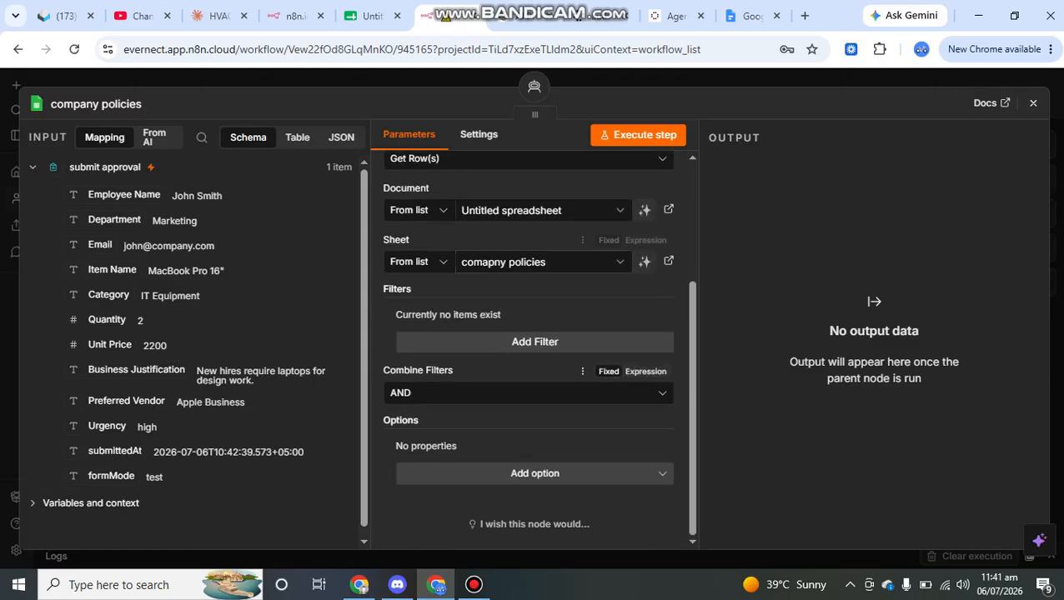
pyautogui.click(1033, 103)
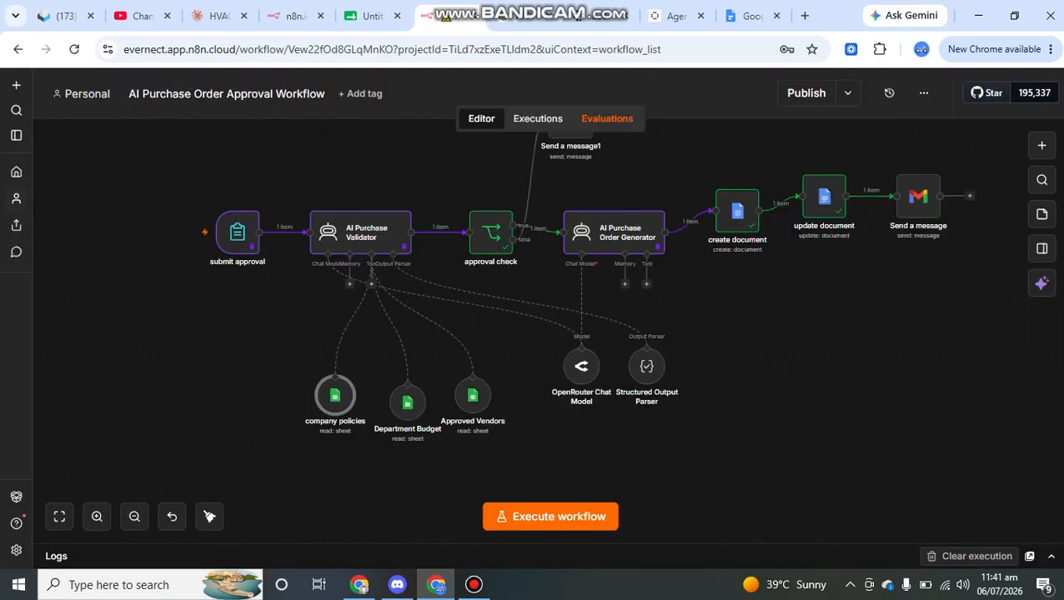
pyautogui.scroll(1, 527, 176)
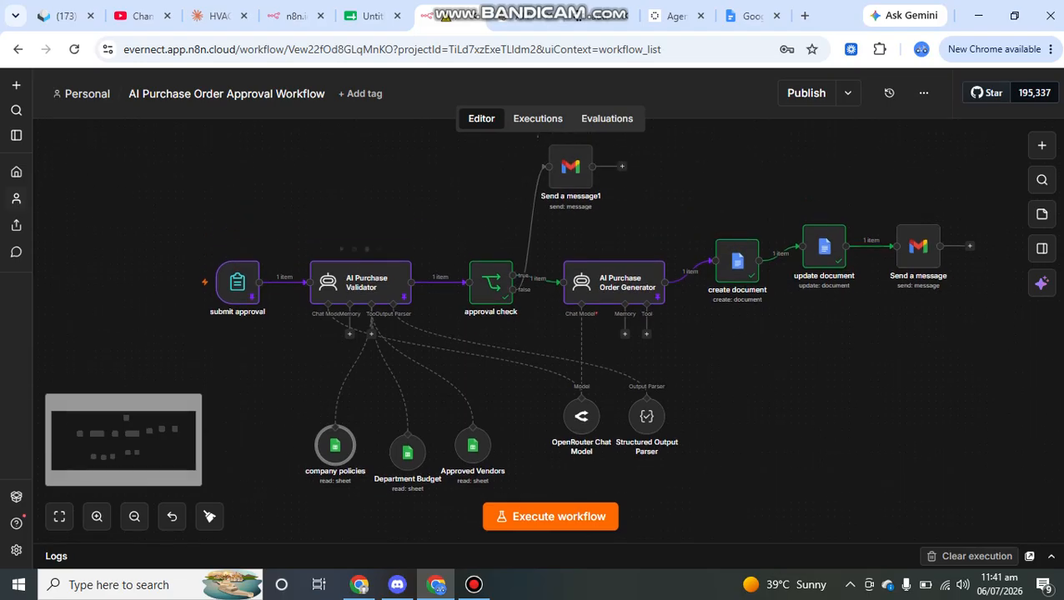
pyautogui.click(360, 281)
pyautogui.doubleClick(361, 282)
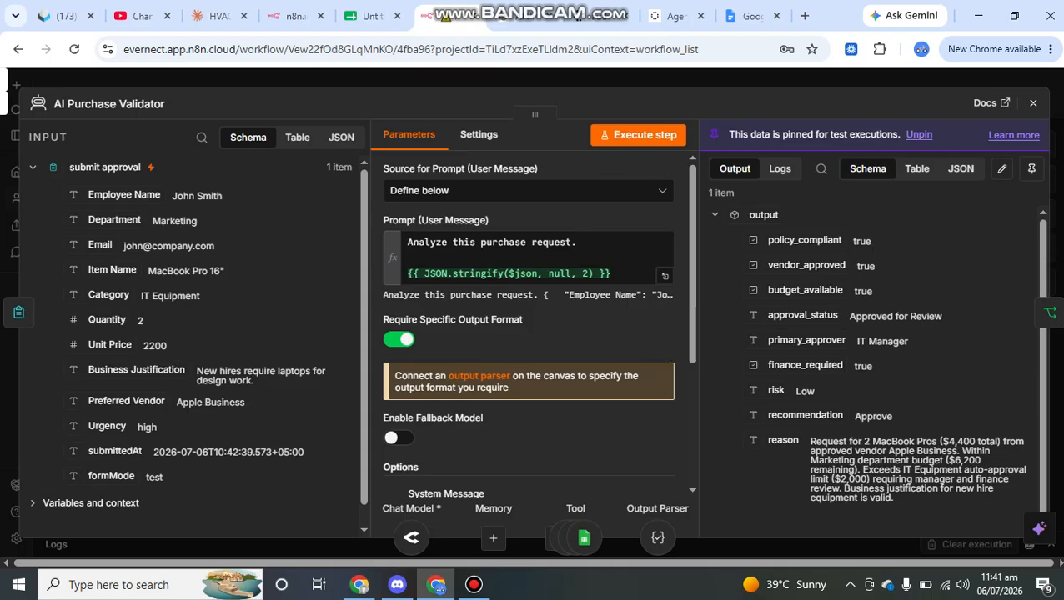
pyautogui.moveTo(871, 241); pyautogui.dragTo(767, 240)
pyautogui.moveTo(877, 266); pyautogui.dragTo(780, 265)
pyautogui.click(779, 266)
pyautogui.moveTo(942, 316); pyautogui.dragTo(849, 316)
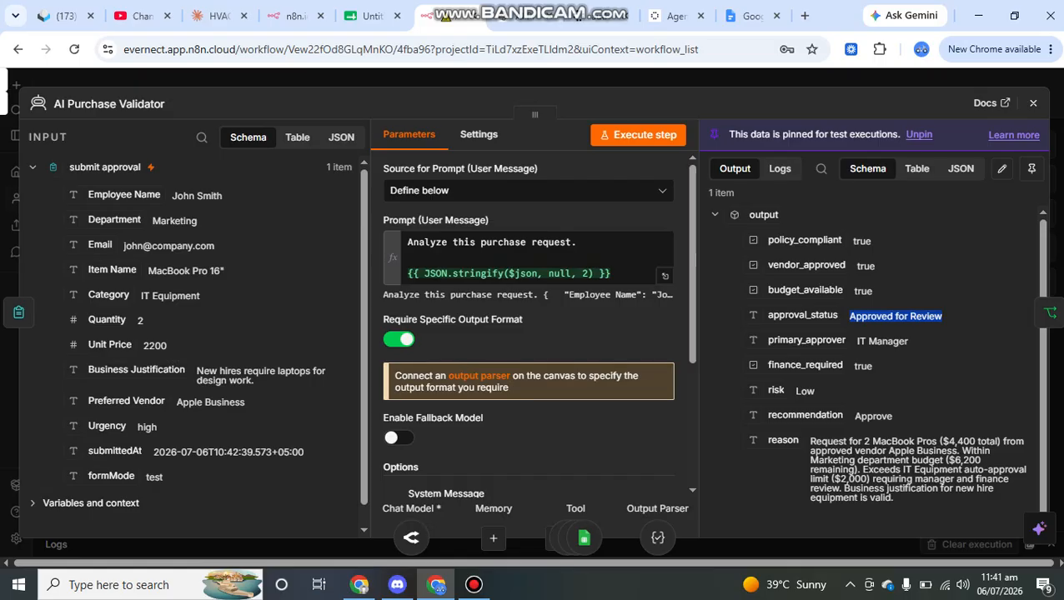
pyautogui.scroll(-1, 885, 352)
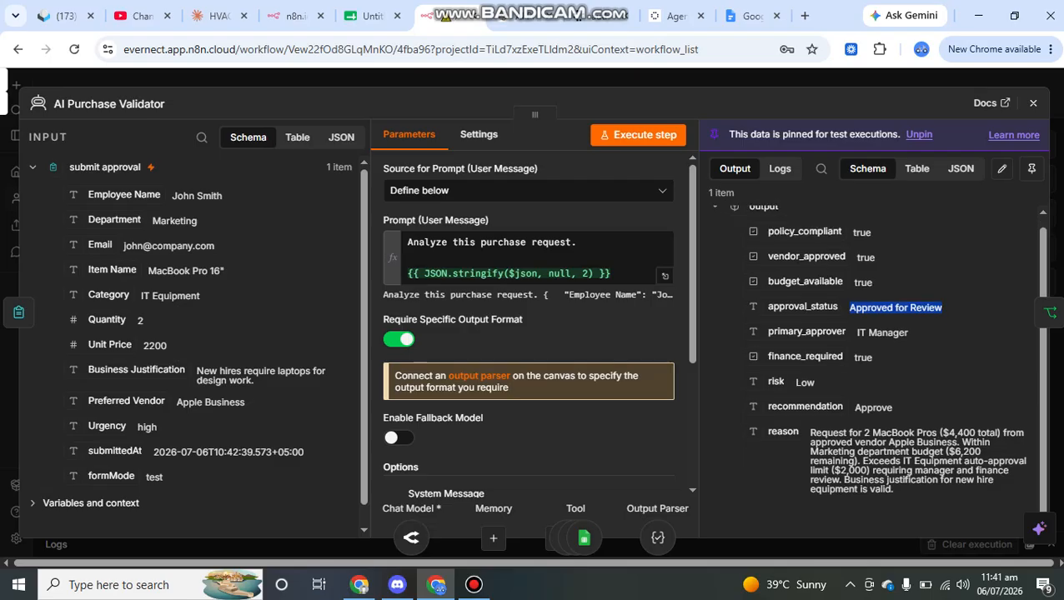
pyautogui.moveTo(810, 432); pyautogui.dragTo(857, 432)
pyautogui.click(857, 433)
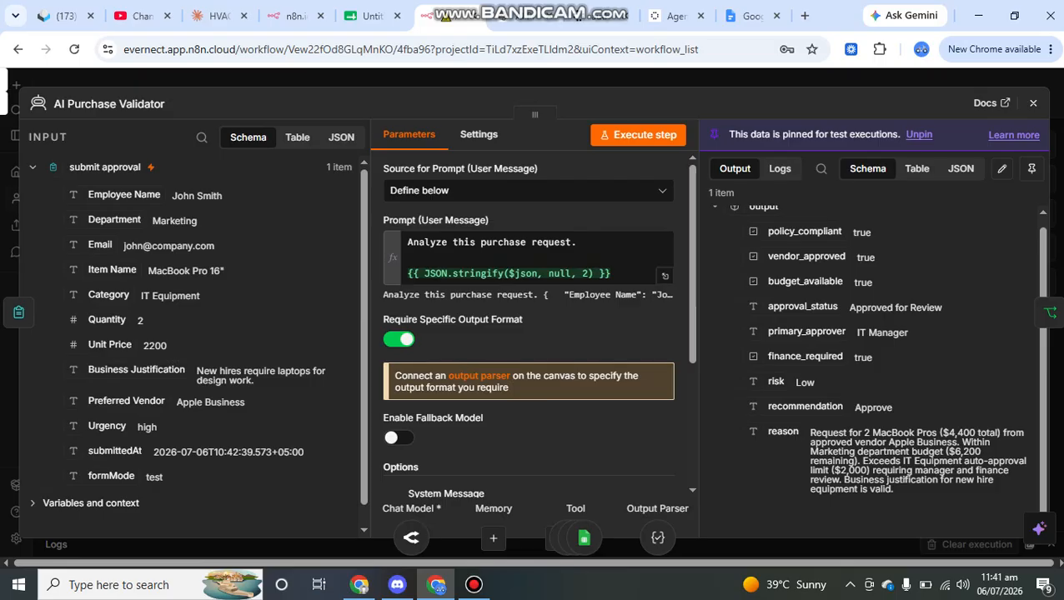
pyautogui.press('Escape')
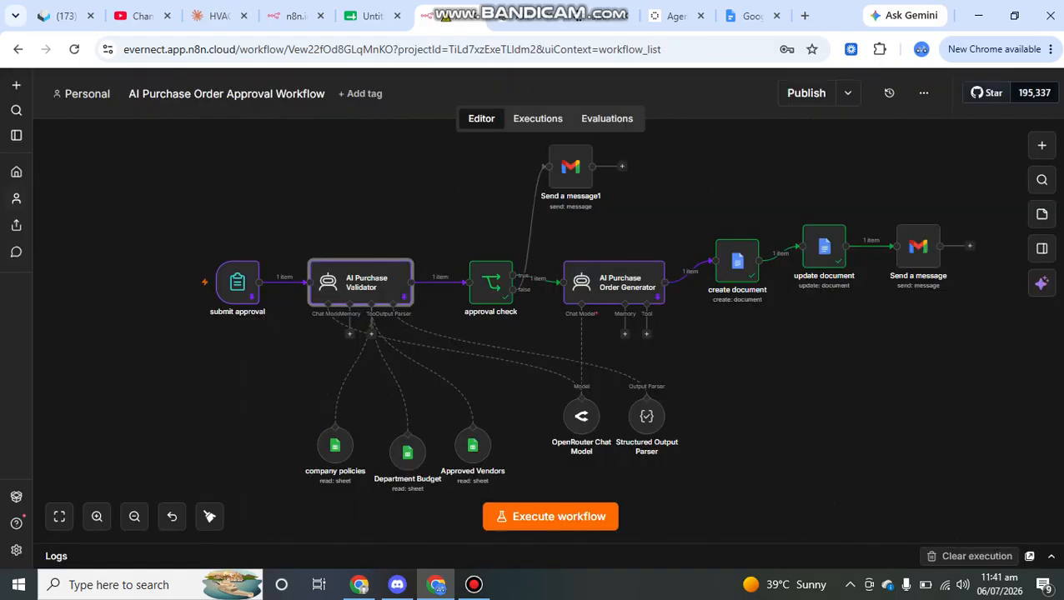
# Confirm the approval check compares approval_status to 'Approved for Review', then close the node
pyautogui.doubleClick(490, 283)
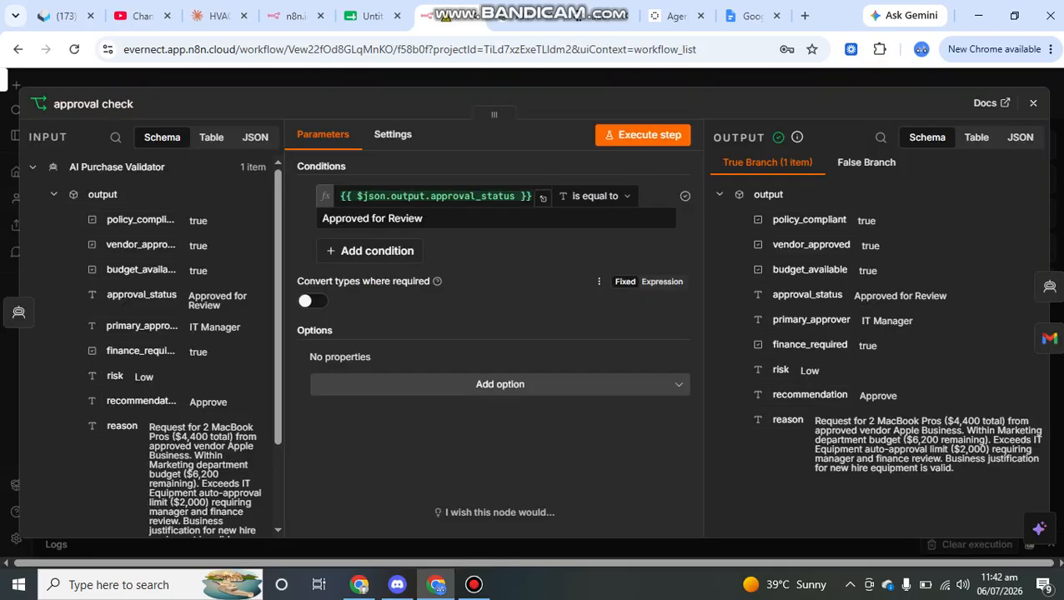
pyautogui.scroll(-1, 165, 350)
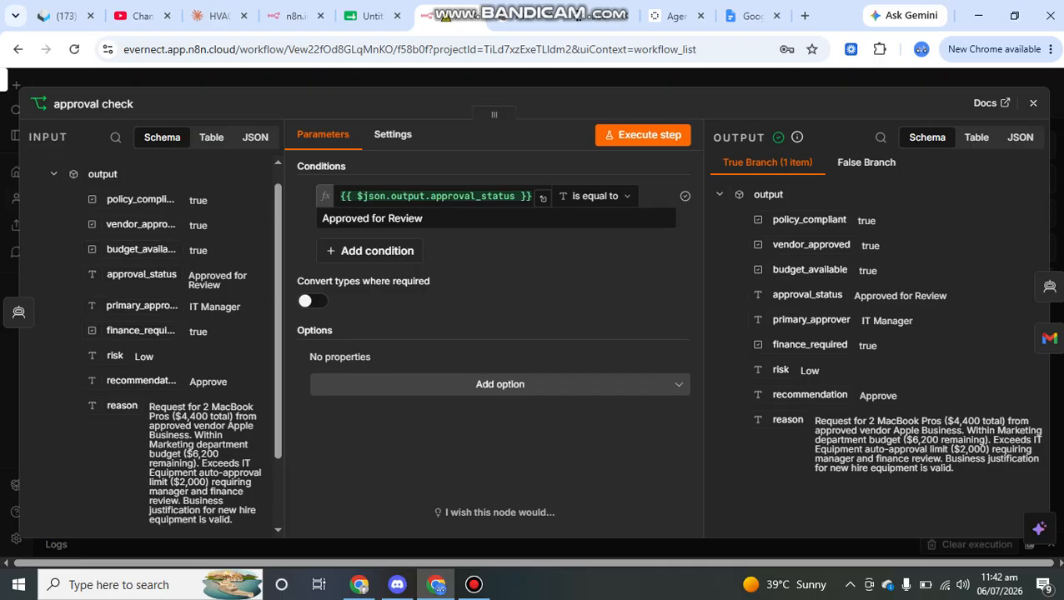
pyautogui.moveTo(189, 276); pyautogui.dragTo(223, 286)
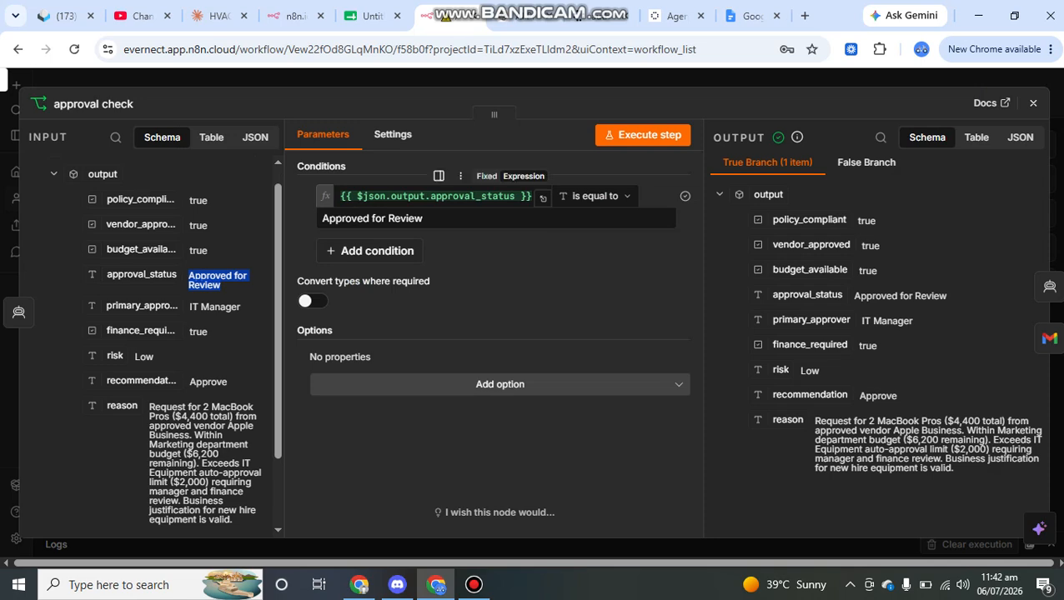
pyautogui.moveTo(340, 197); pyautogui.dragTo(526, 196)
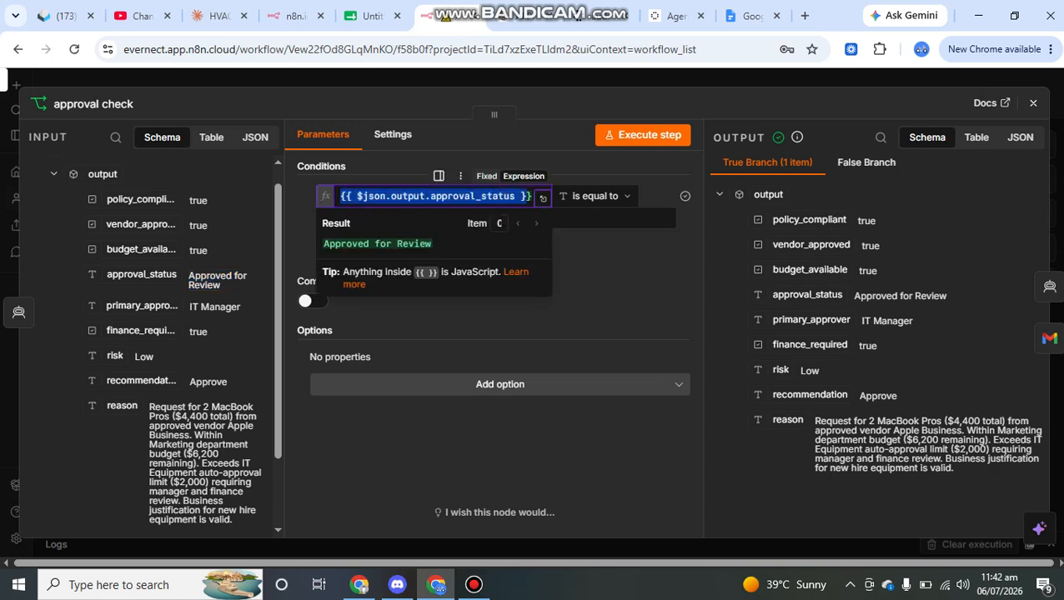
pyautogui.click(575, 282)
pyautogui.moveTo(423, 218); pyautogui.dragTo(321, 218)
pyautogui.click(501, 279)
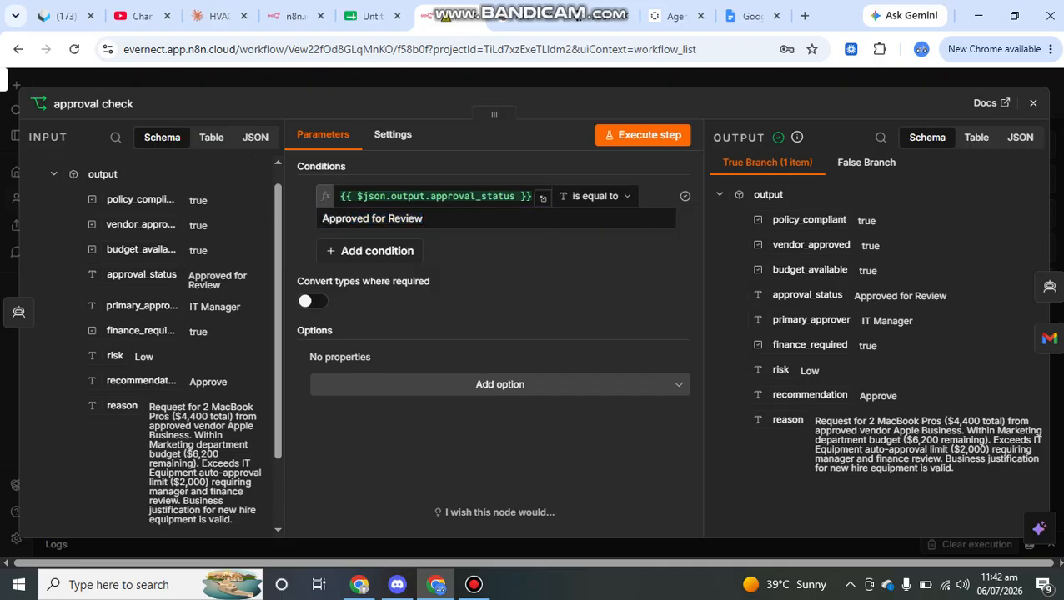
pyautogui.press('Escape')
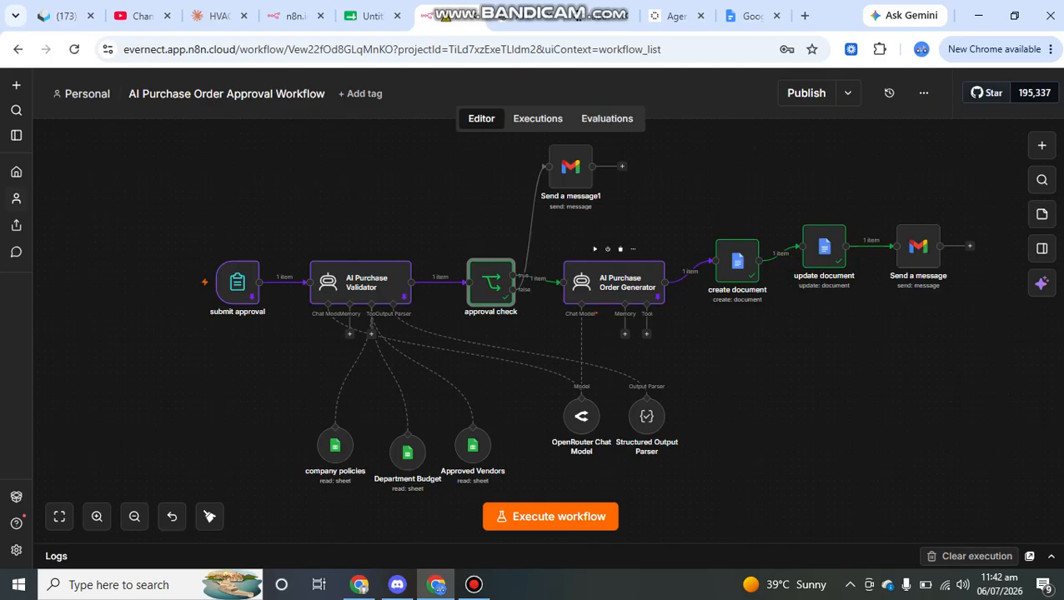
pyautogui.doubleClick(491, 283)
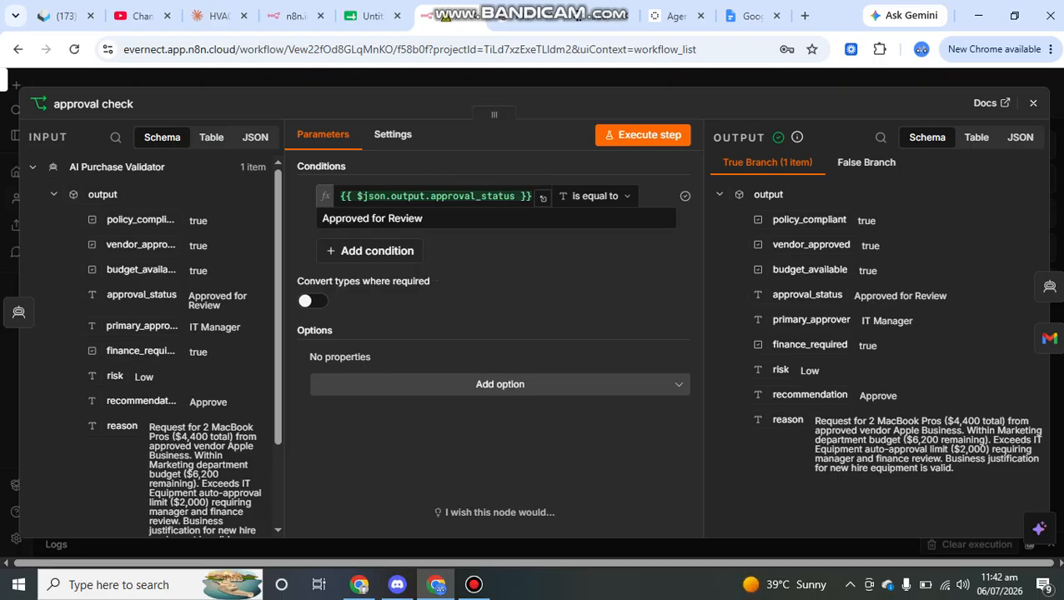
pyautogui.press('Escape')
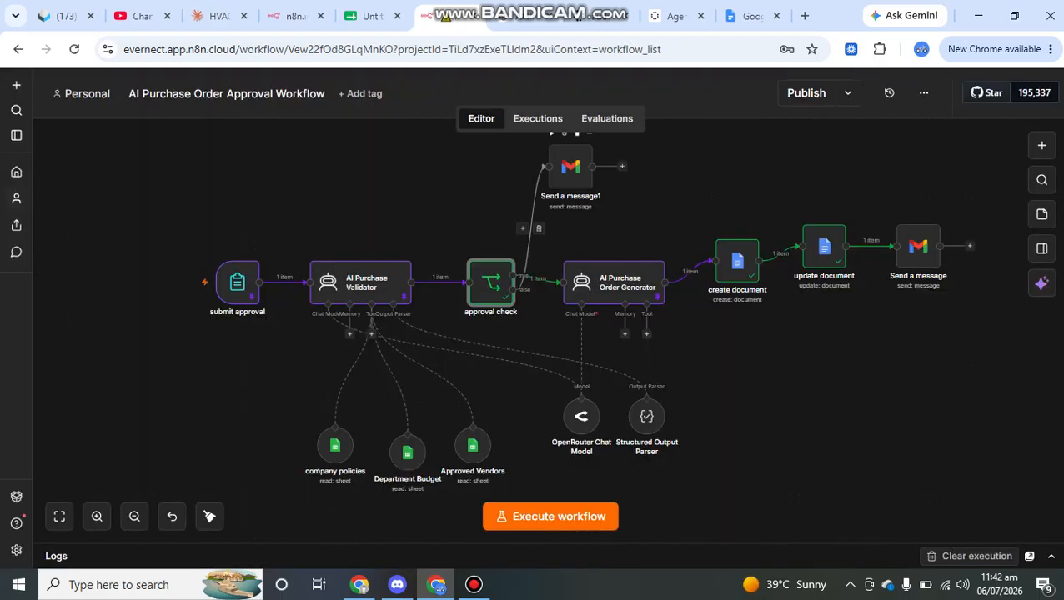
pyautogui.doubleClick(570, 167)
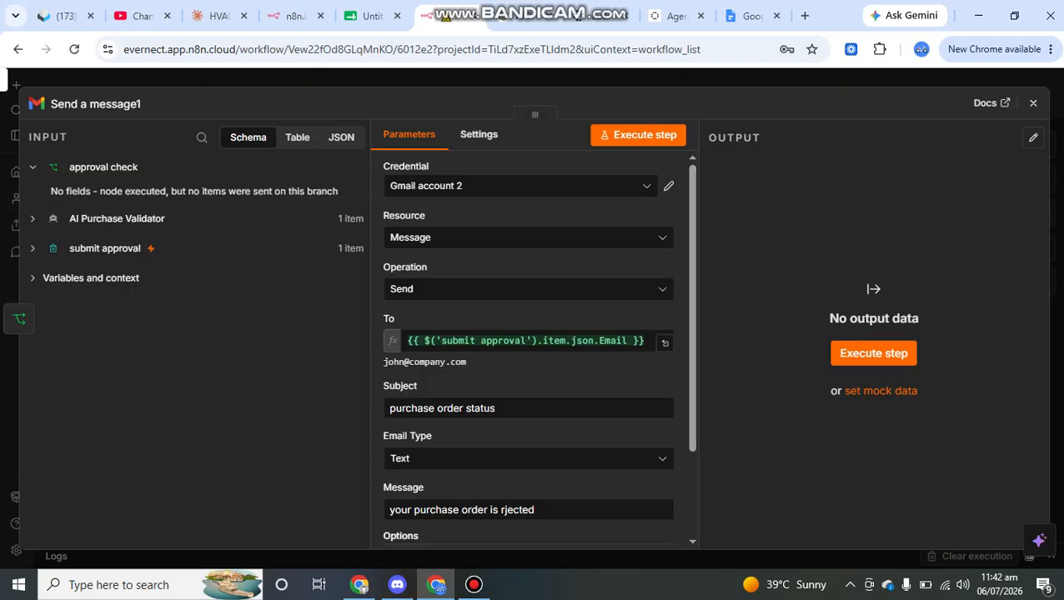
pyautogui.scroll(-1, 527, 350)
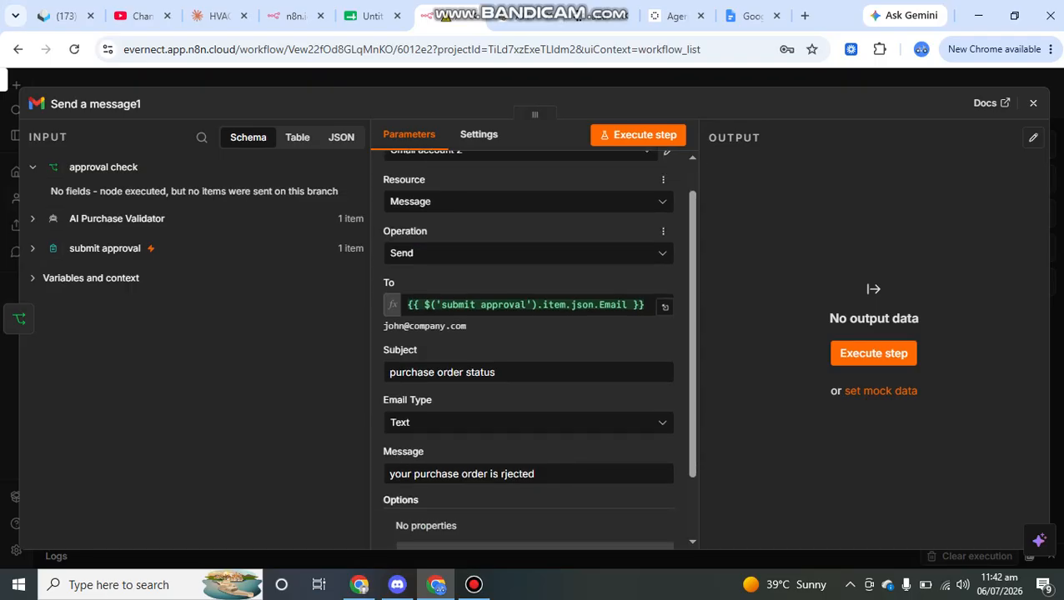
pyautogui.scroll(-1, 527, 350)
pyautogui.scroll(-1, 528, 267)
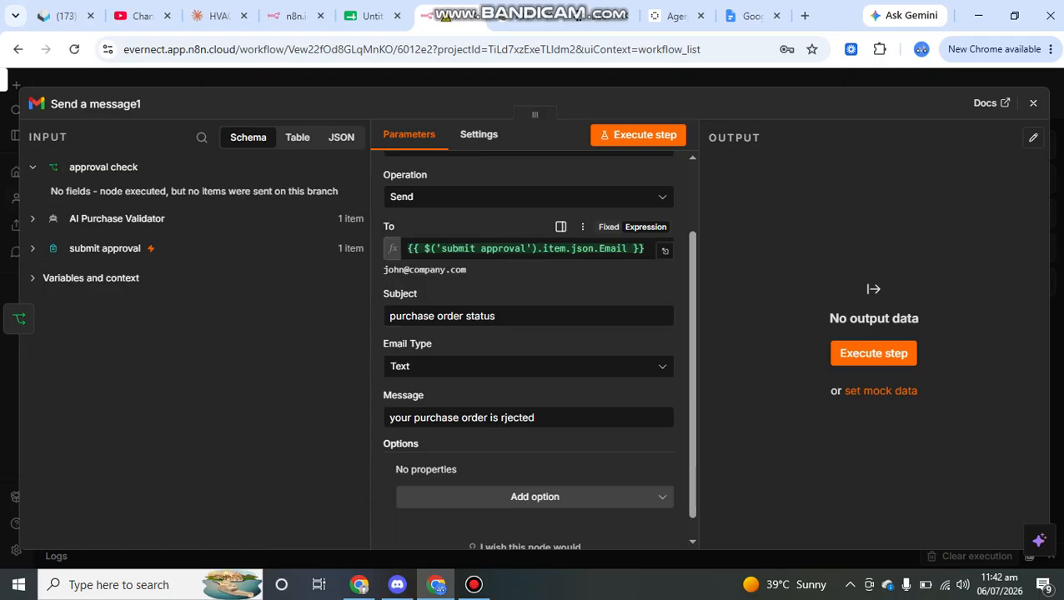
pyautogui.click(117, 249)
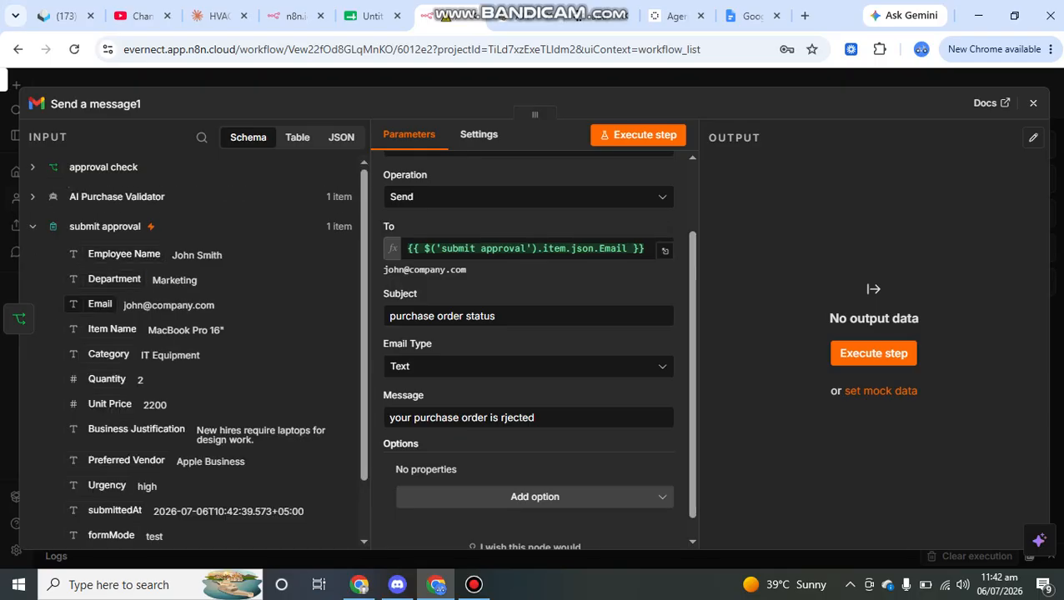
pyautogui.scroll(-1, 528, 317)
pyautogui.click(528, 292)
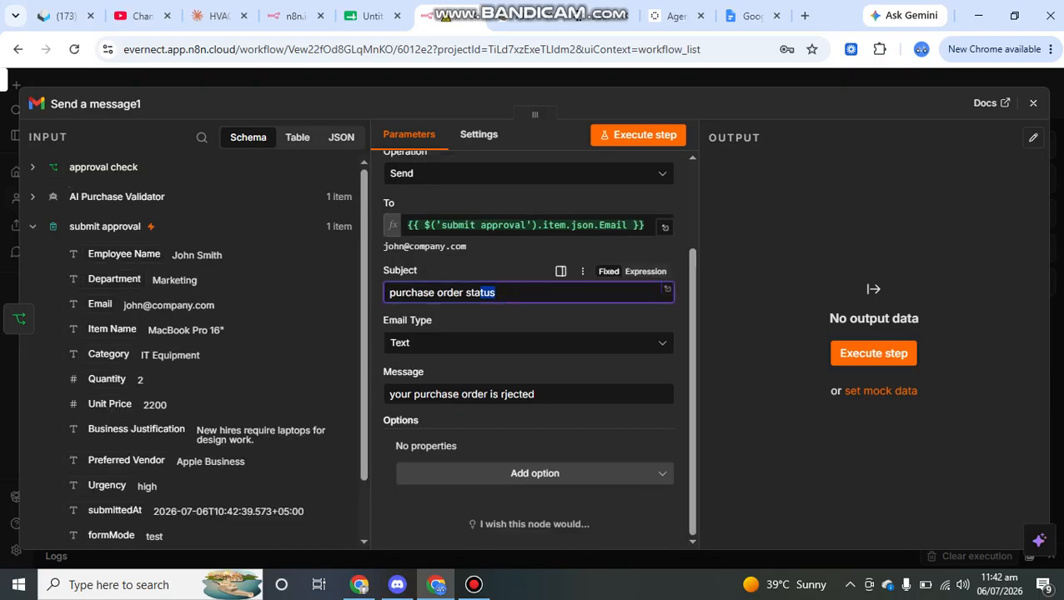
pyautogui.hotkey('ctrl', 'a')
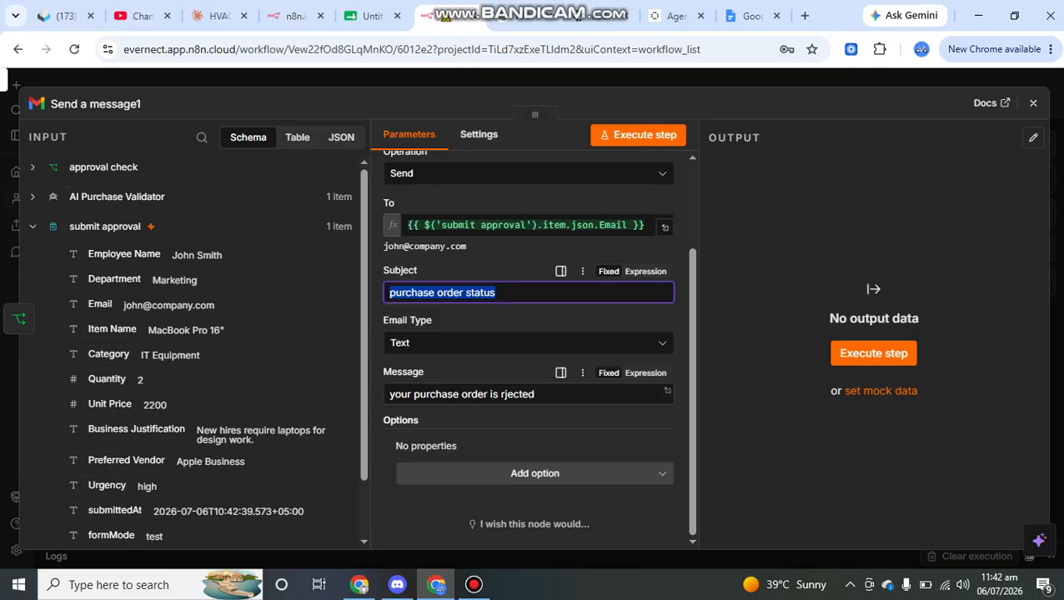
pyautogui.click(550, 394)
pyautogui.hotkey('ctrl', 'a')
pyautogui.click(525, 420)
pyautogui.press('Escape')
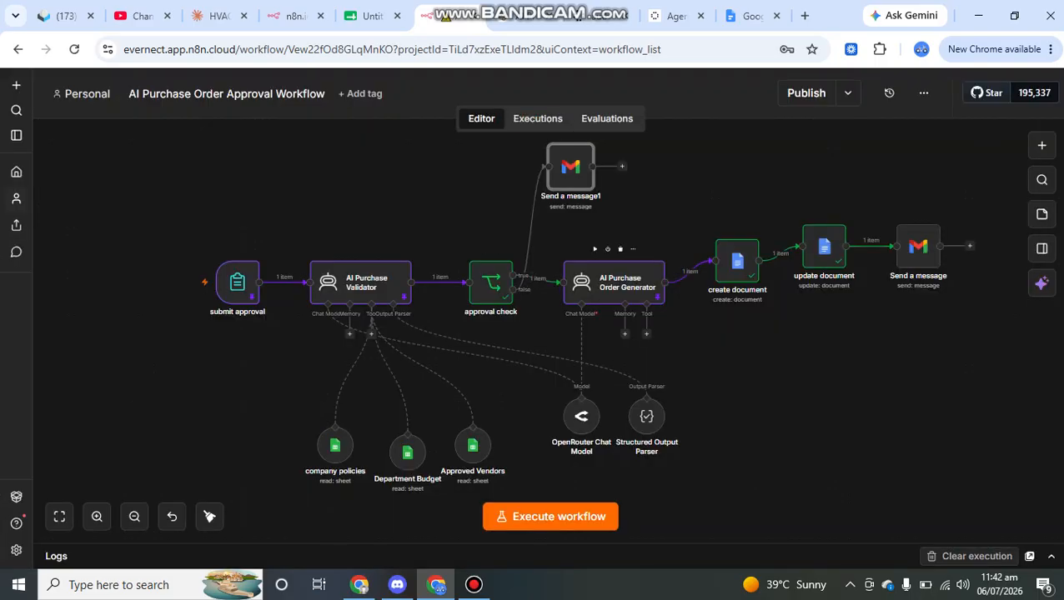
# Nudge the Structured Output Parser node slightly lower beneath the AI Purchase Order Generator
pyautogui.doubleClick(613, 282)
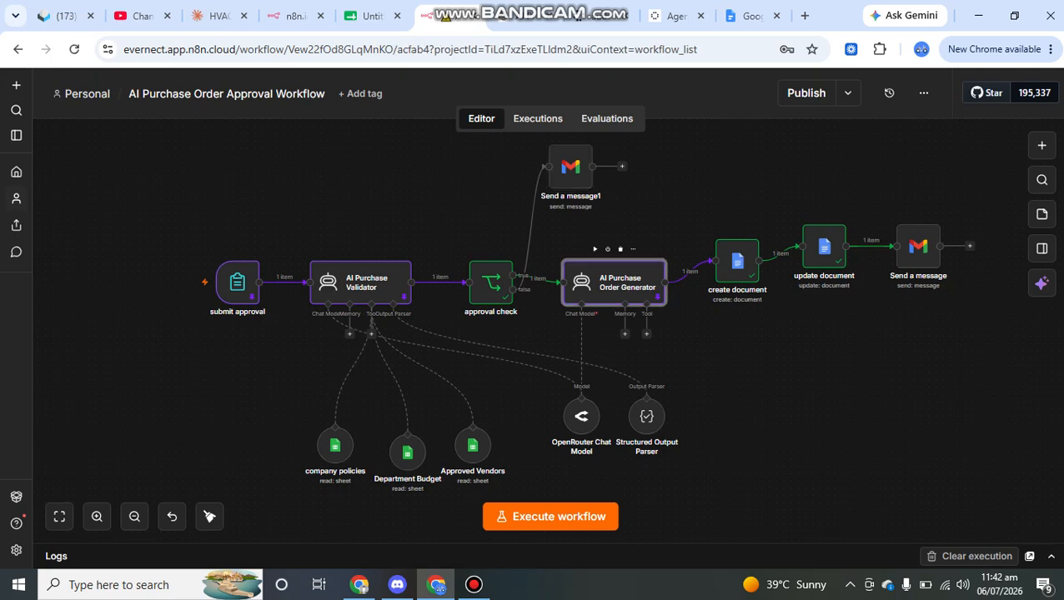
pyautogui.press('Escape')
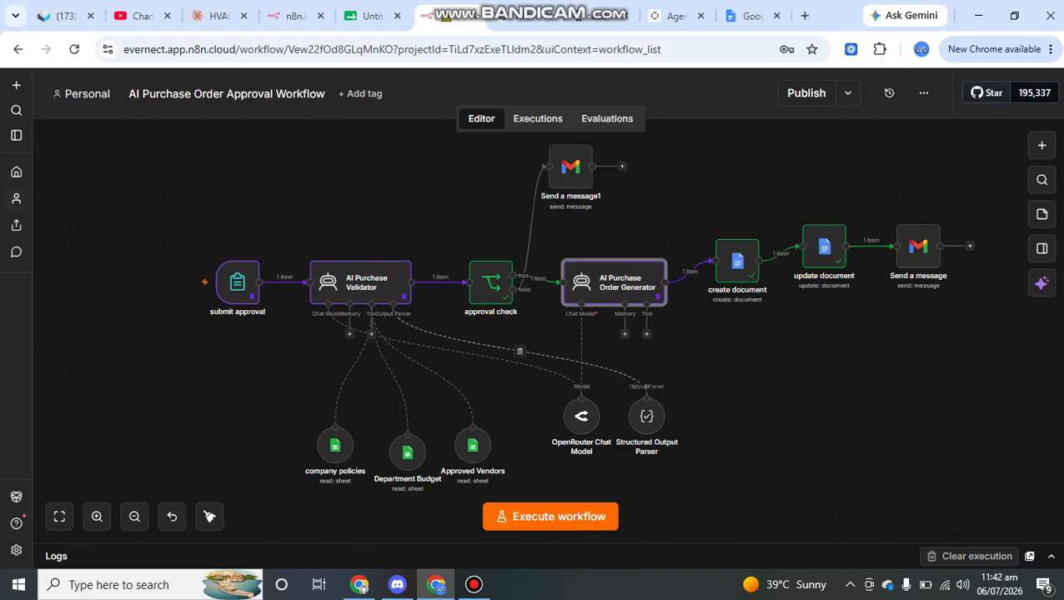
pyautogui.moveTo(646, 416); pyautogui.dragTo(676, 423)
pyautogui.click(361, 282)
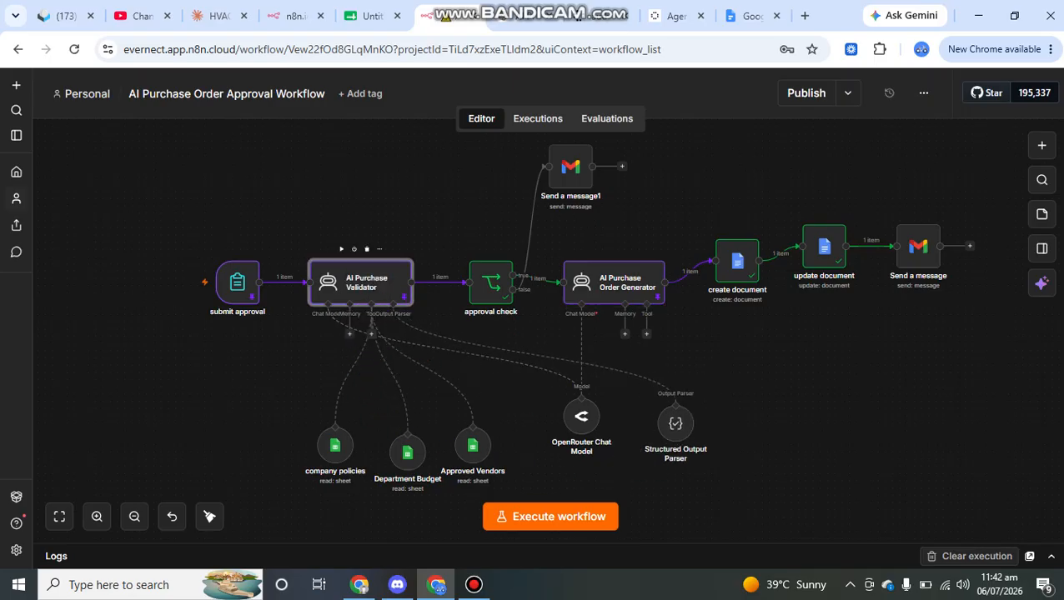
pyautogui.doubleClick(360, 282)
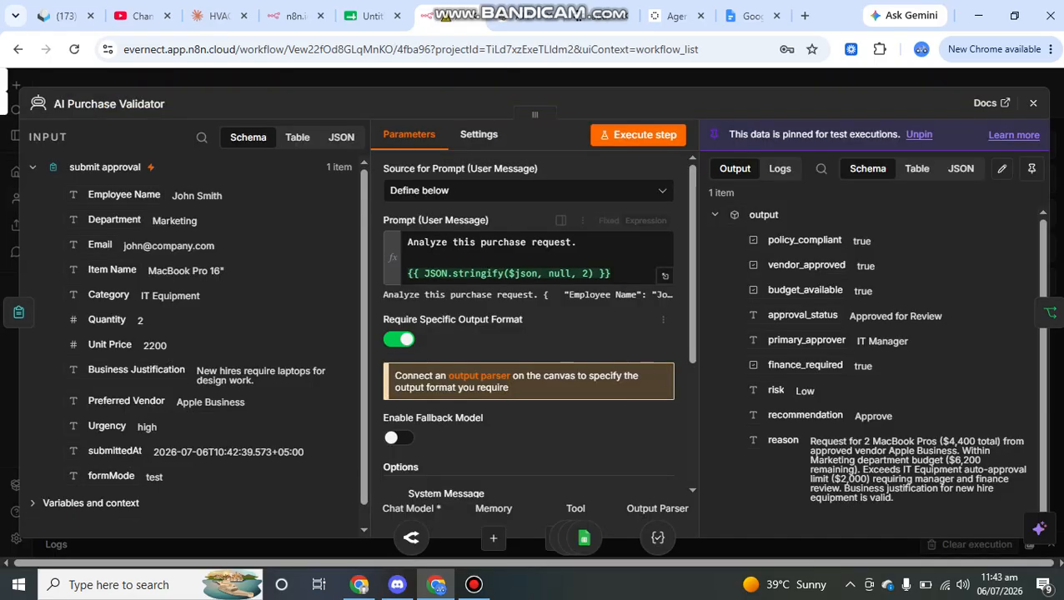
pyautogui.scroll(-2, 528, 334)
pyautogui.scroll(-1, 528, 334)
pyautogui.moveTo(897, 499); pyautogui.dragTo(767, 240)
pyautogui.scroll(-4, 537, 339)
pyautogui.scroll(-6, 538, 340)
pyautogui.scroll(3, 538, 340)
pyautogui.scroll(5, 537, 339)
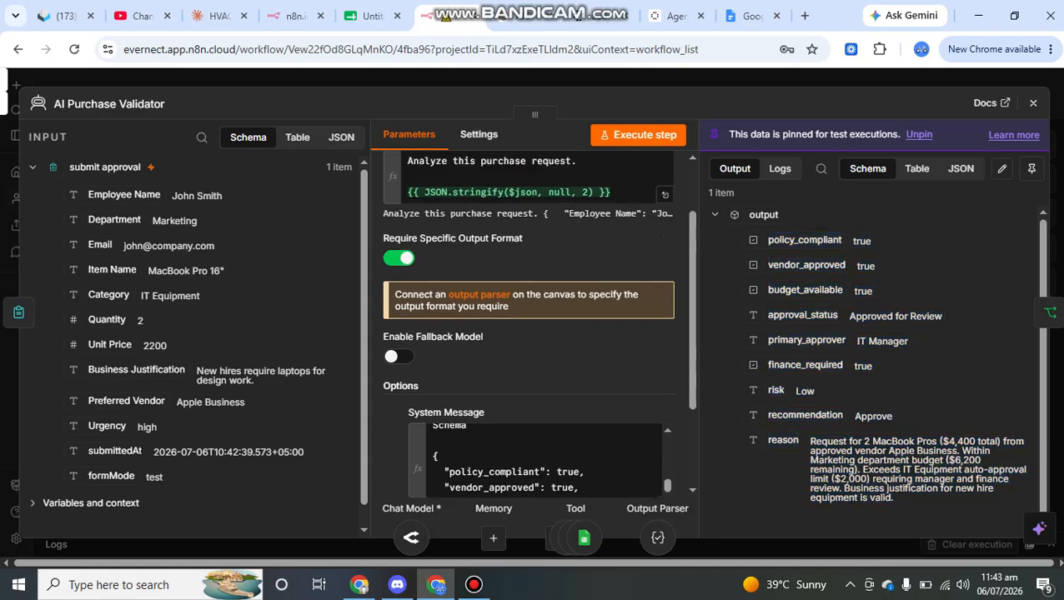
pyautogui.press('Escape')
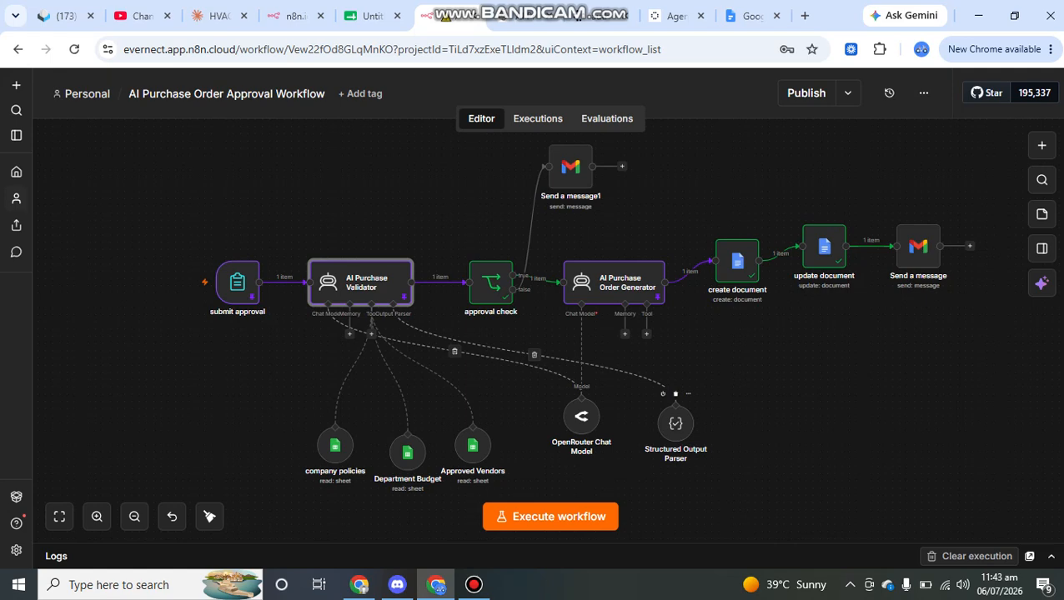
pyautogui.doubleClick(675, 424)
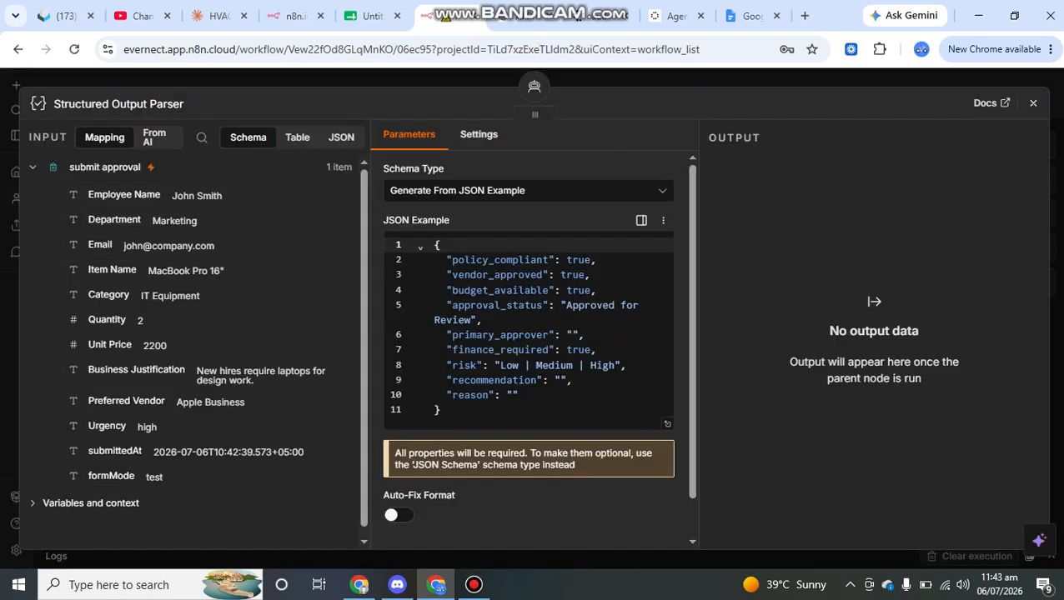
pyautogui.moveTo(443, 410); pyautogui.dragTo(433, 245)
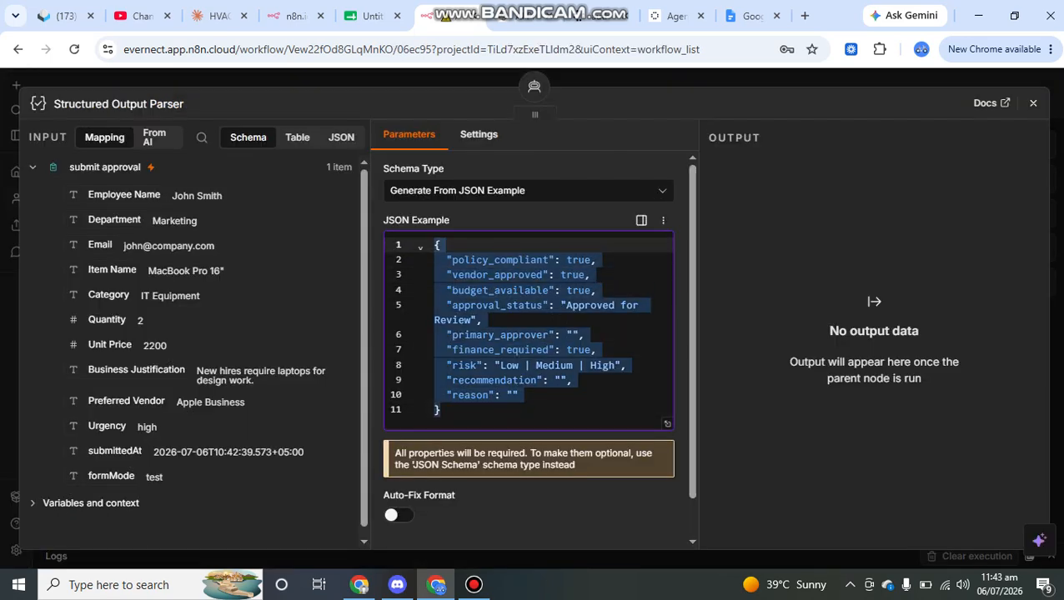
pyautogui.press('Escape')
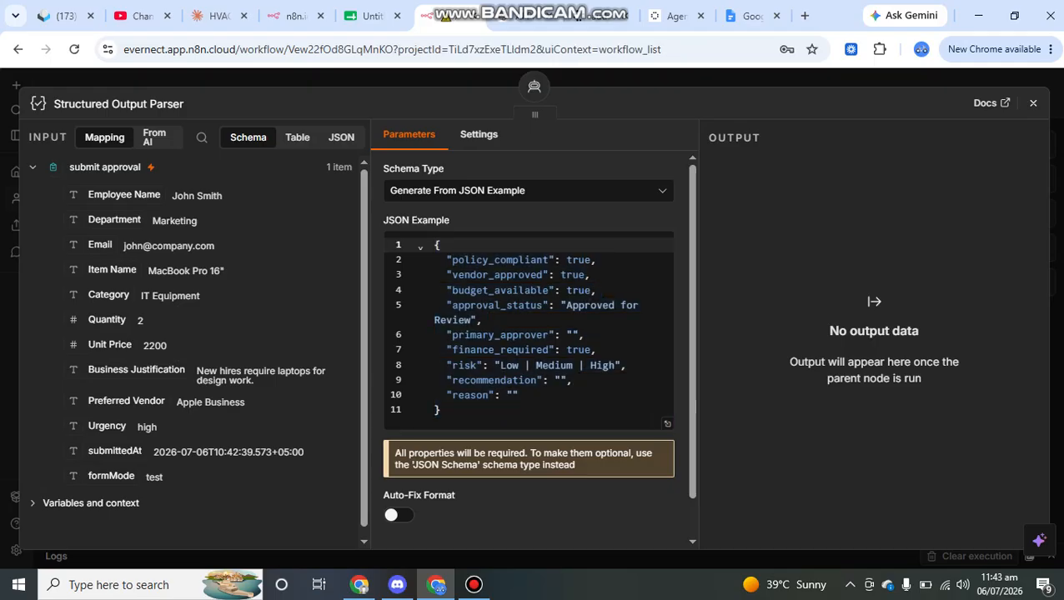
pyautogui.hscroll(3, 507, 284)
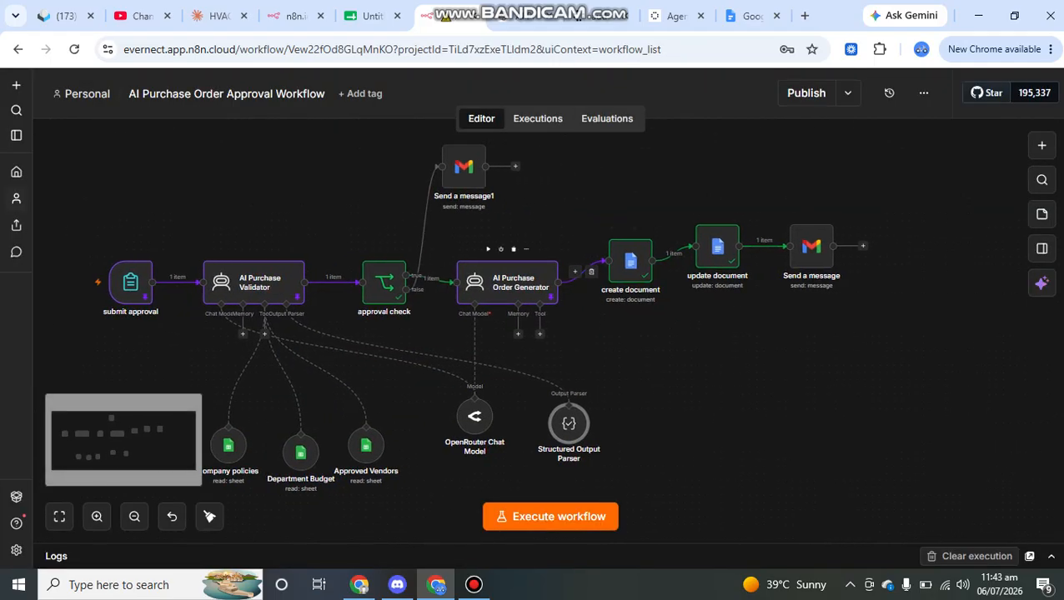
pyautogui.press('Return')
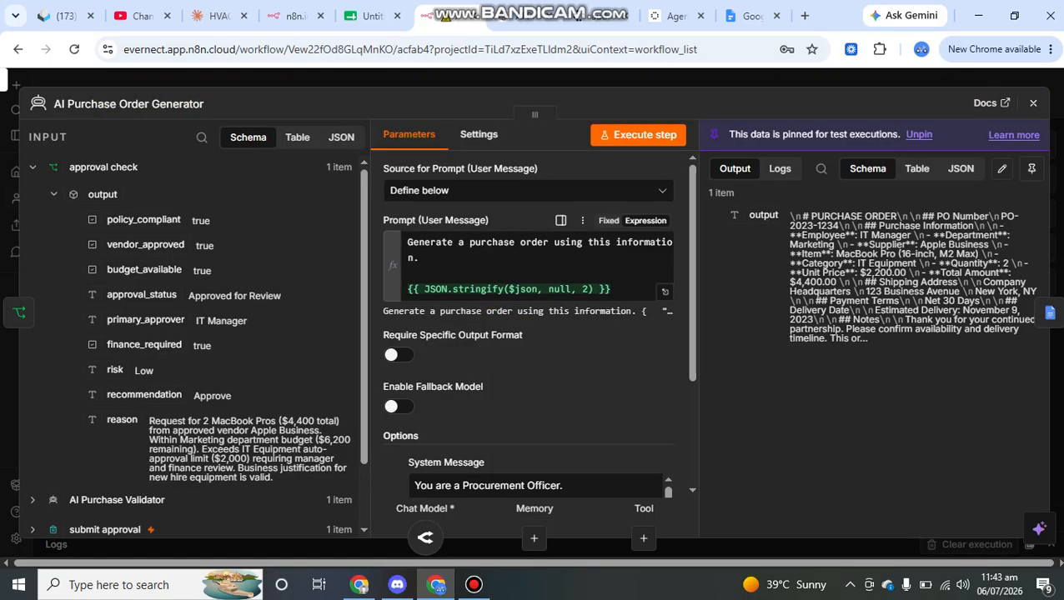
pyautogui.scroll(-3, 534, 333)
pyautogui.click(445, 349)
pyautogui.moveTo(444, 349); pyautogui.dragTo(500, 368)
pyautogui.scroll(-1, 500, 368)
pyautogui.scroll(-5, 500, 367)
pyautogui.scroll(-5, 533, 354)
pyautogui.scroll(3, 534, 359)
pyautogui.moveTo(279, 480); pyautogui.dragTo(81, 194)
pyautogui.click(275, 250)
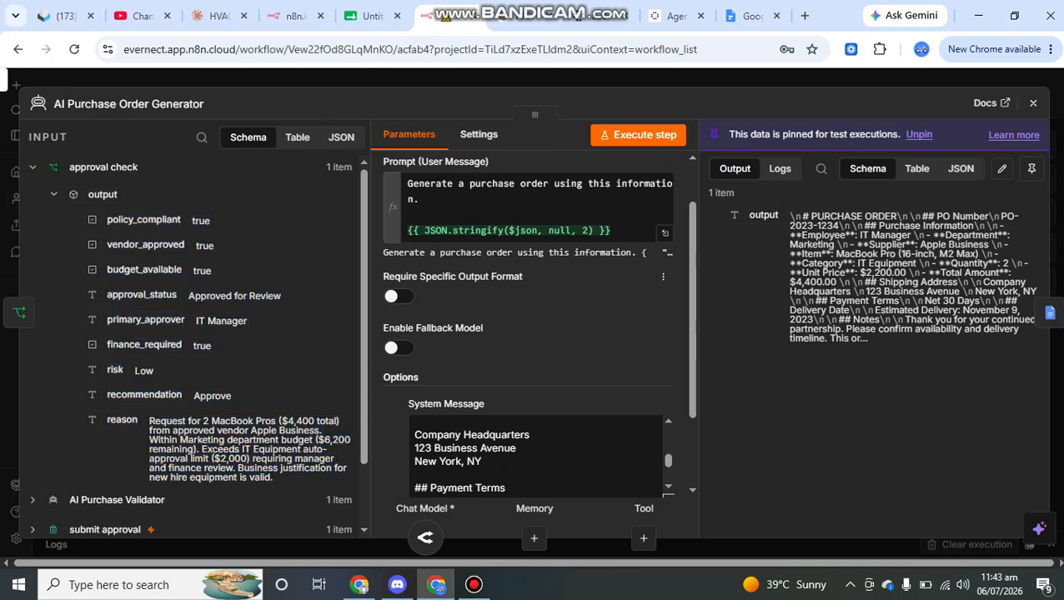
pyautogui.moveTo(871, 339); pyautogui.dragTo(790, 216)
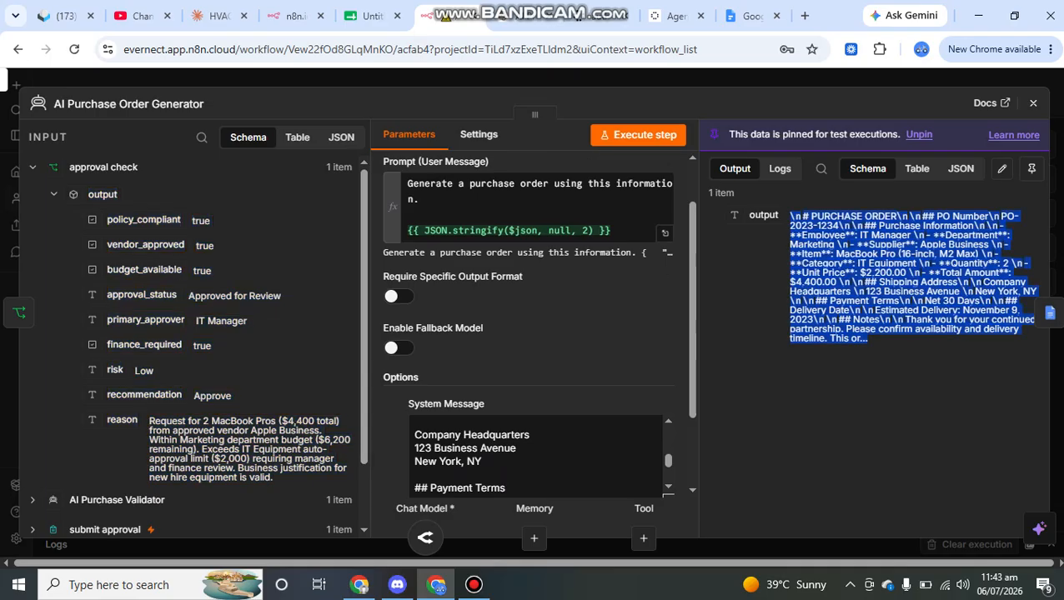
pyautogui.click(1033, 104)
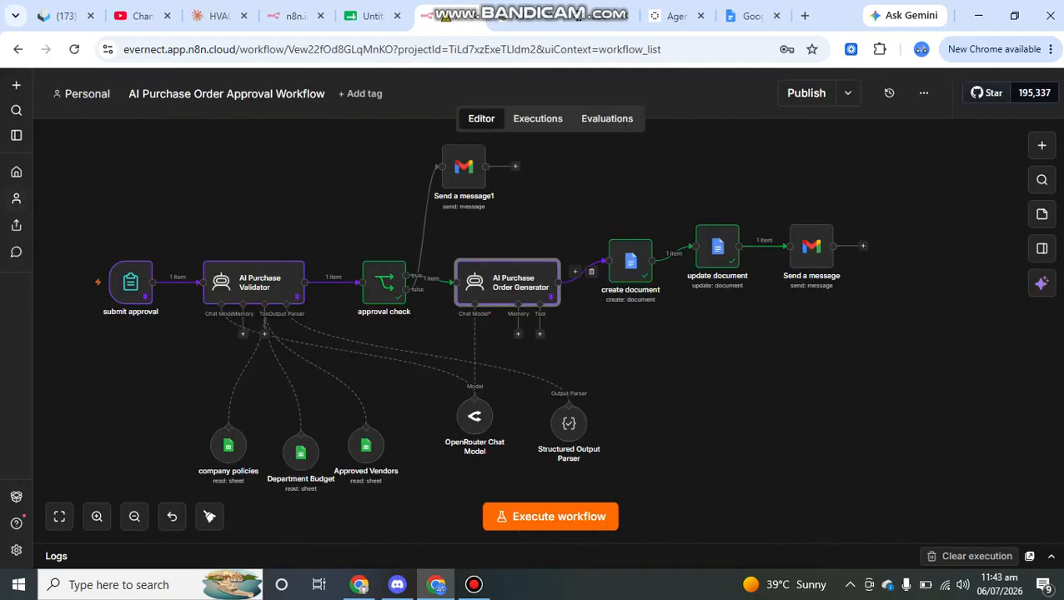
# Pan right to the create document node and open its settings
pyautogui.hscroll(1, 534, 288)
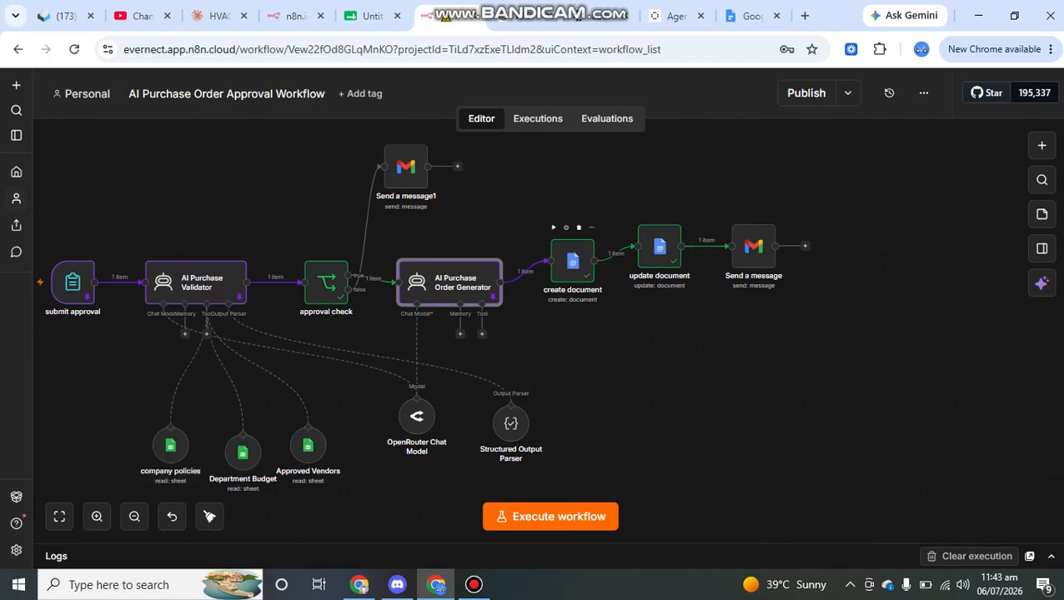
pyautogui.doubleClick(572, 261)
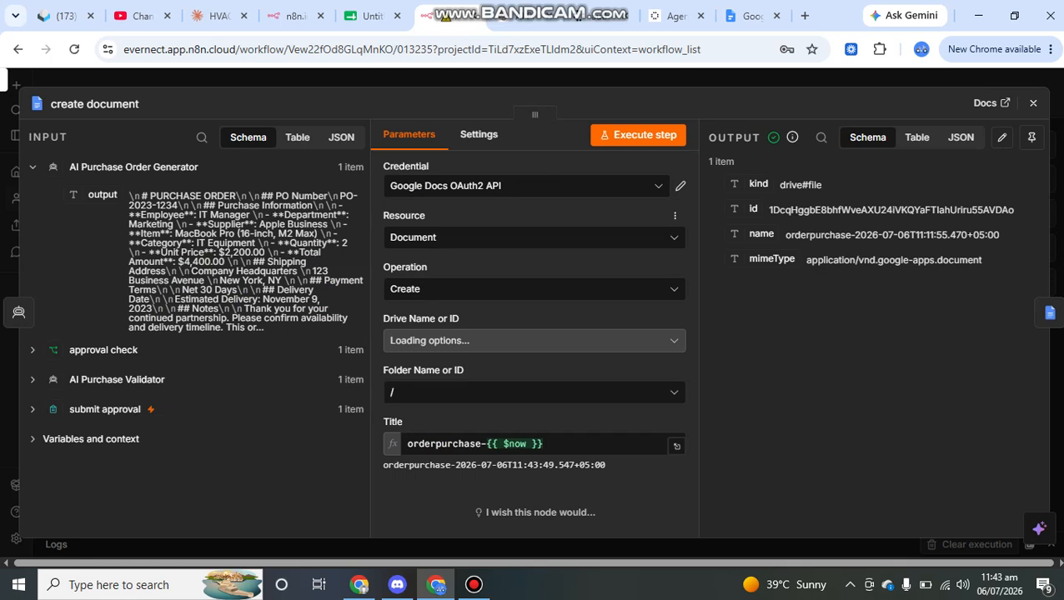
# Set create document to Document / Create in root folder /, titled orderpurchase plus timestamp
pyautogui.click(534, 237)
pyautogui.click(534, 237)
pyautogui.click(534, 290)
pyautogui.click(534, 289)
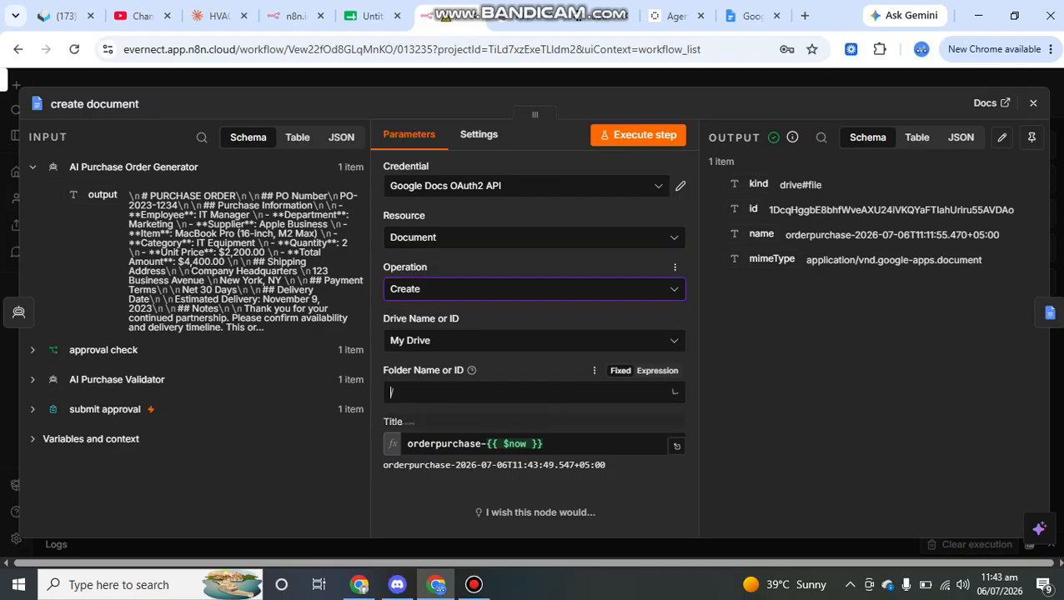
pyautogui.click(534, 392)
pyautogui.press('Return')
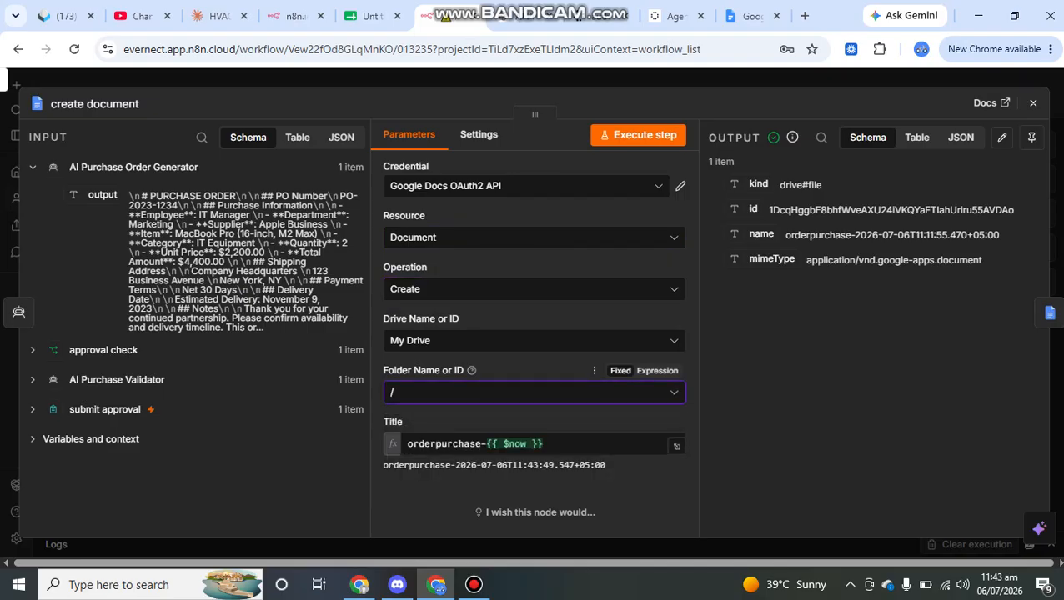
pyautogui.moveTo(545, 445); pyautogui.dragTo(406, 444)
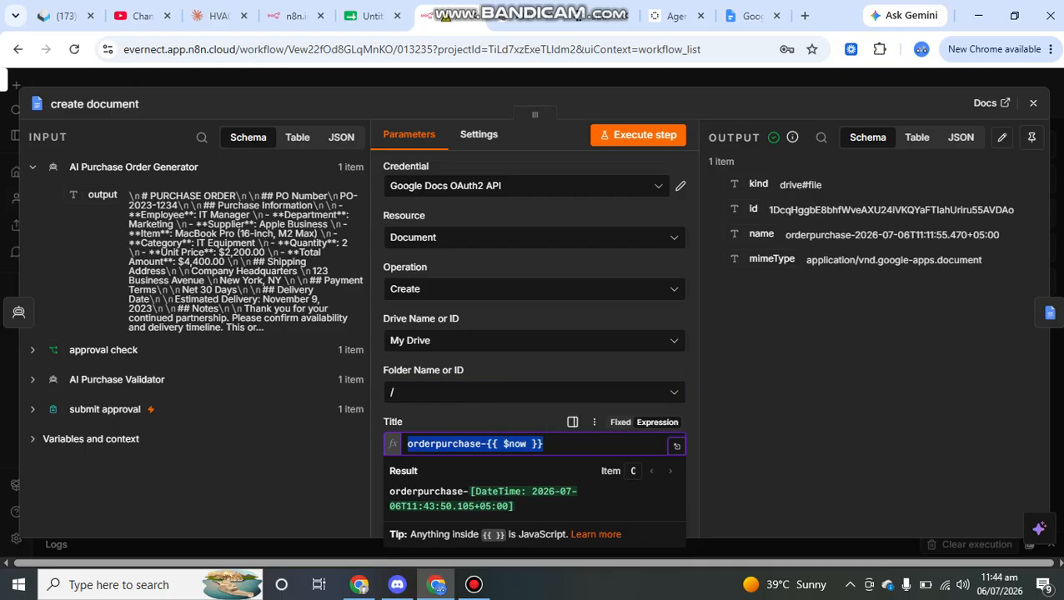
pyautogui.moveTo(773, 210); pyautogui.dragTo(983, 262)
pyautogui.click(1033, 104)
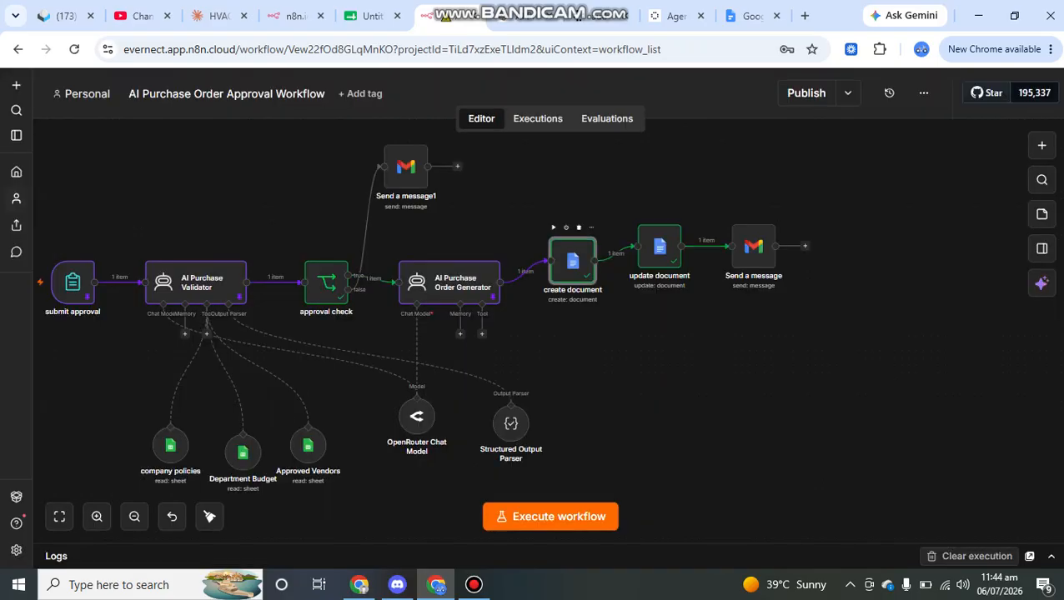
pyautogui.click(660, 247)
pyautogui.doubleClick(660, 247)
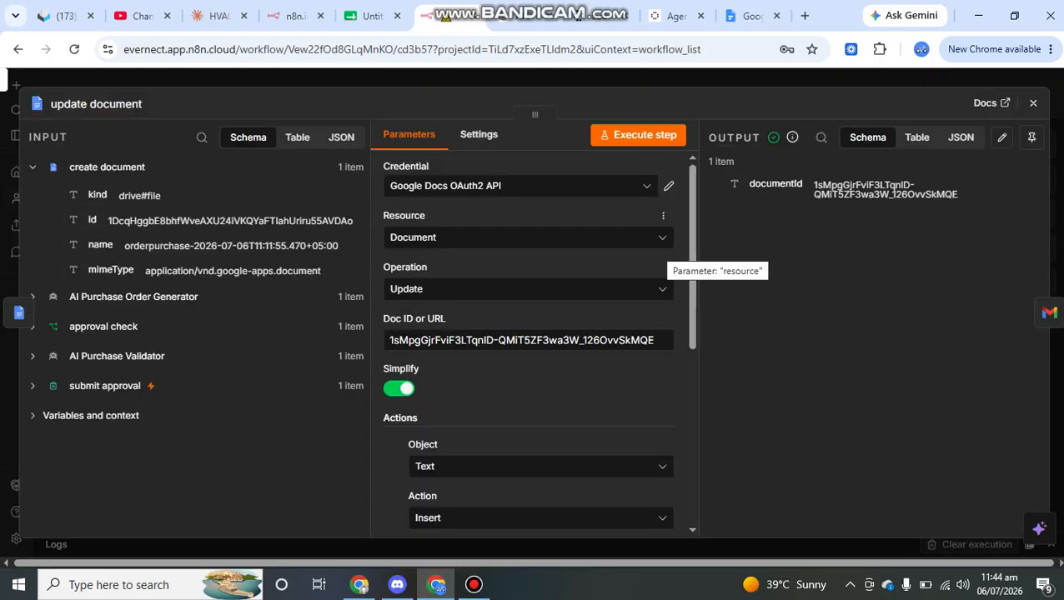
pyautogui.click(506, 289)
pyautogui.click(506, 289)
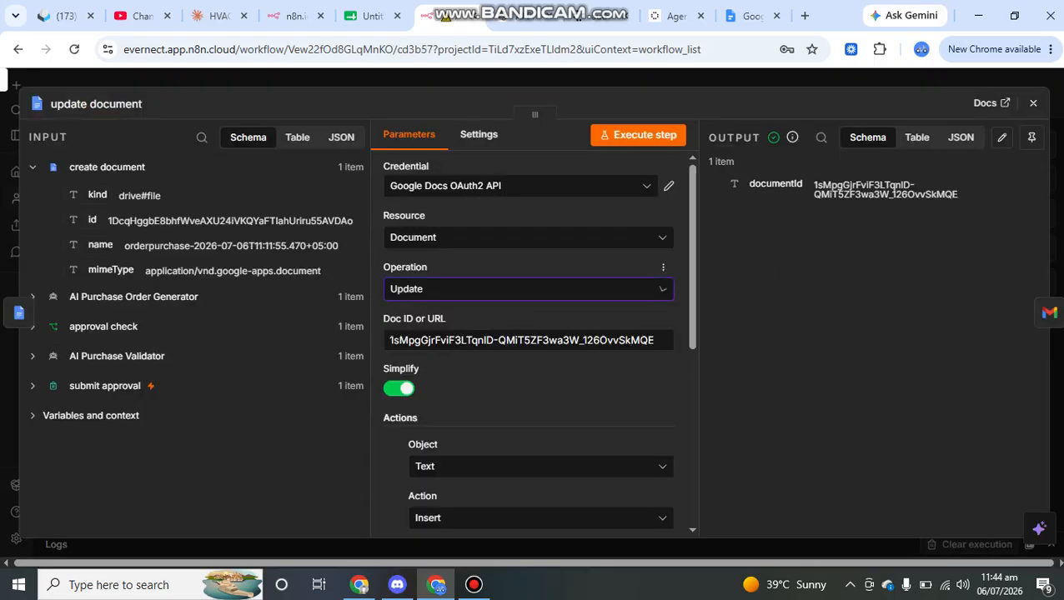
pyautogui.click(505, 340)
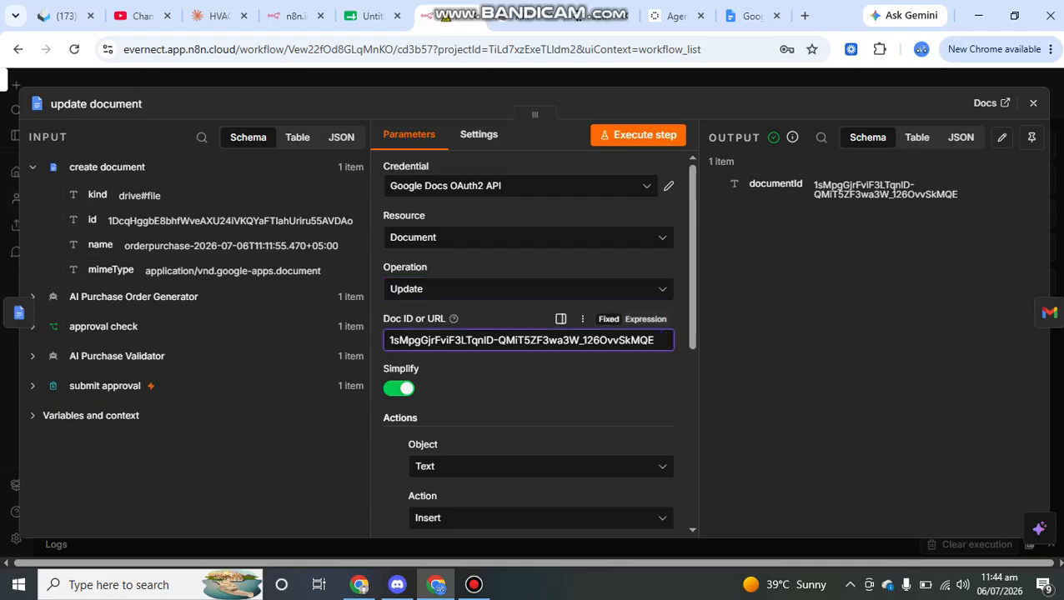
pyautogui.moveTo(111, 220); pyautogui.dragTo(347, 221)
pyautogui.scroll(-3, 534, 329)
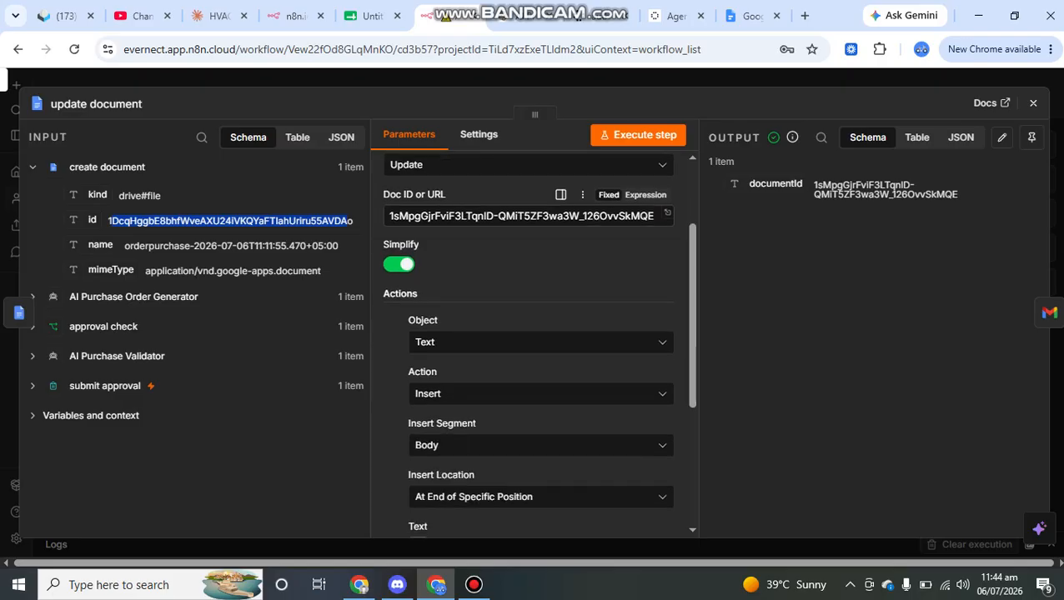
pyautogui.scroll(-1, 534, 288)
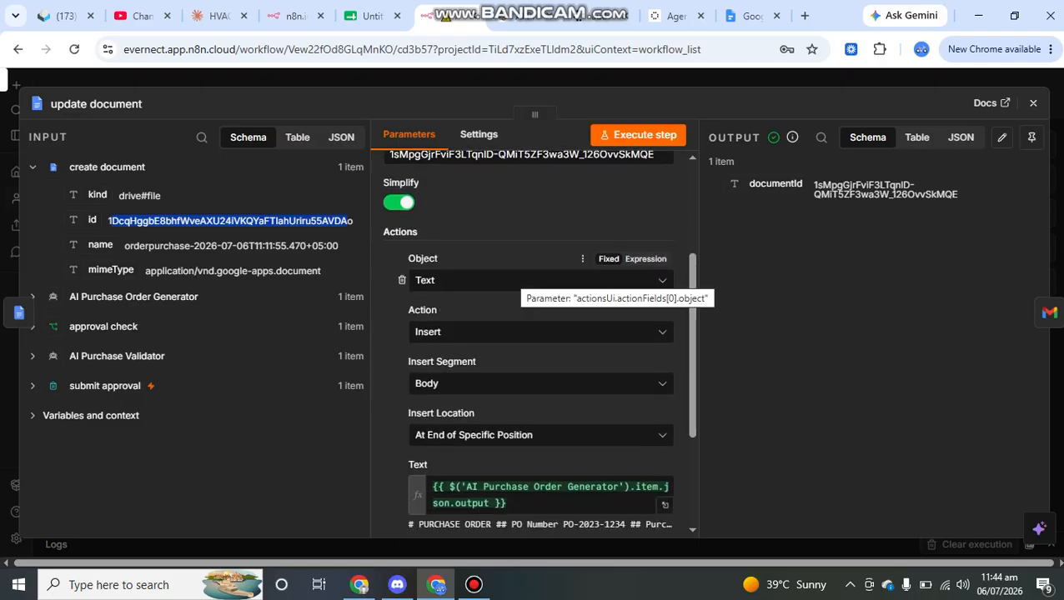
pyautogui.click(523, 280)
pyautogui.click(524, 280)
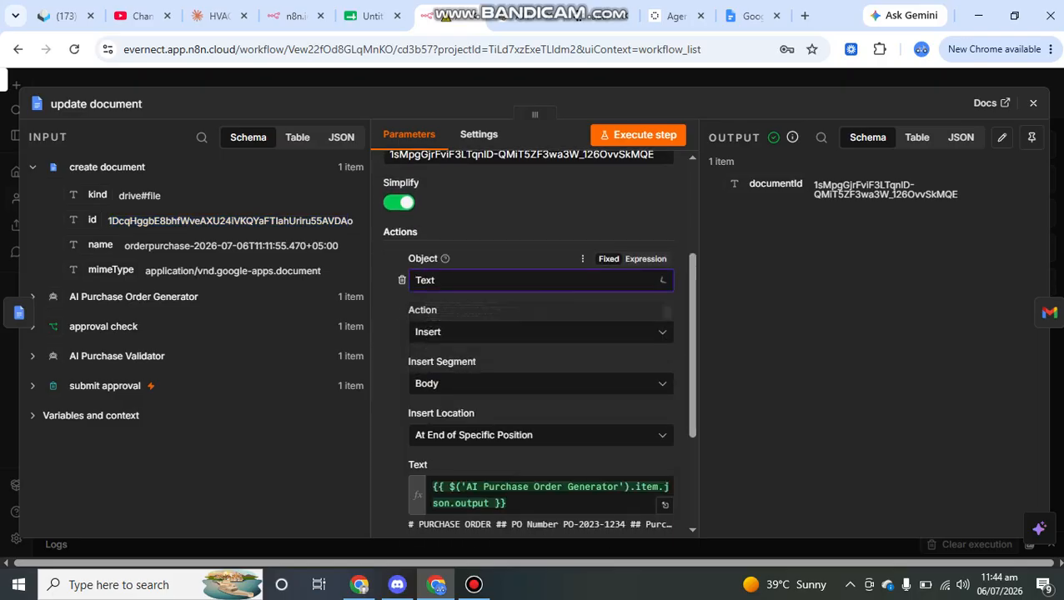
pyautogui.click(524, 331)
pyautogui.click(524, 332)
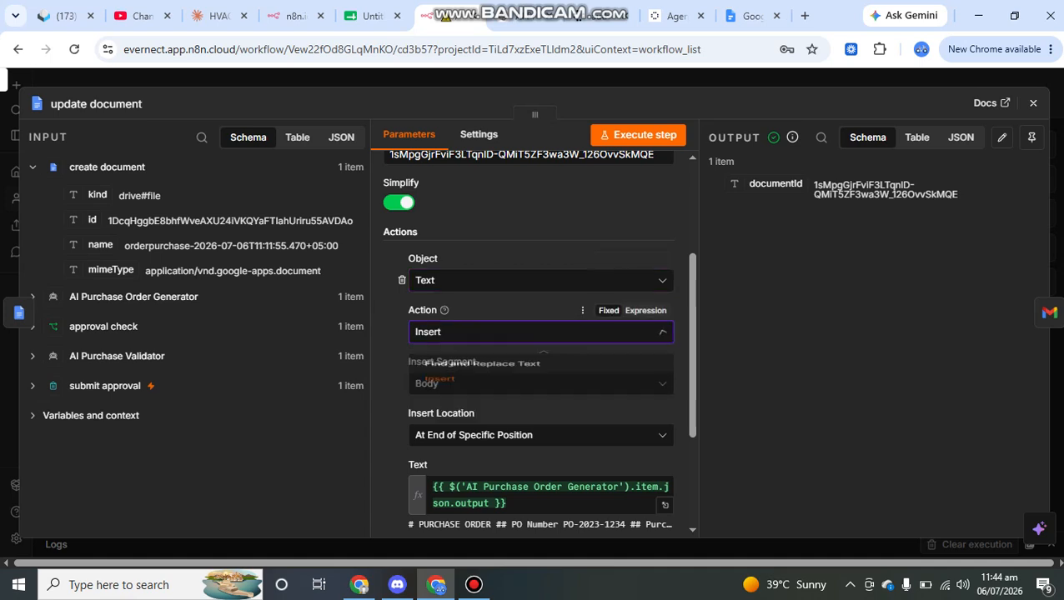
pyautogui.scroll(-2, 533, 350)
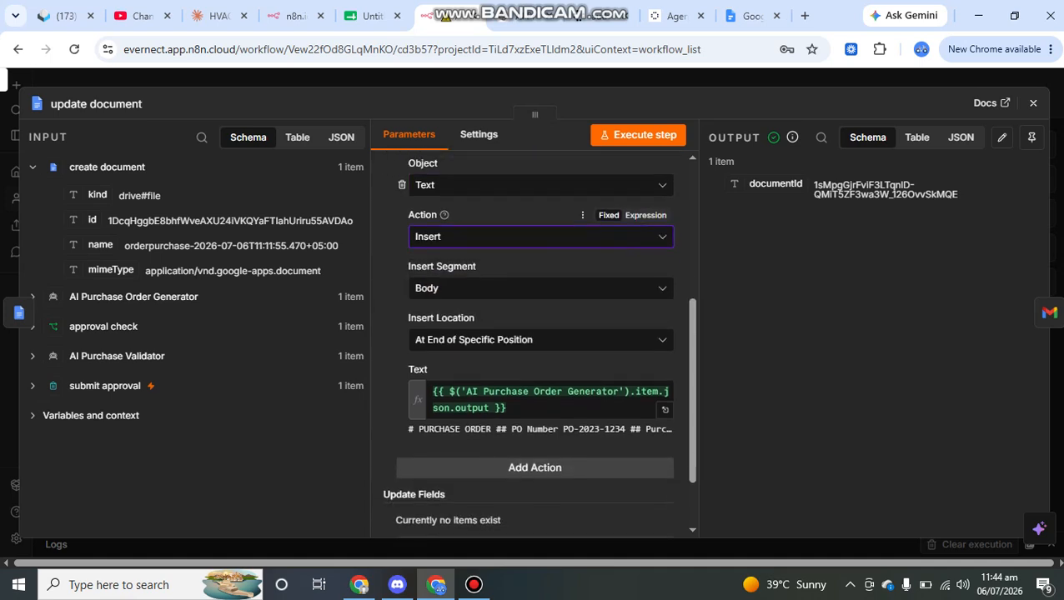
pyautogui.click(540, 272)
pyautogui.click(540, 272)
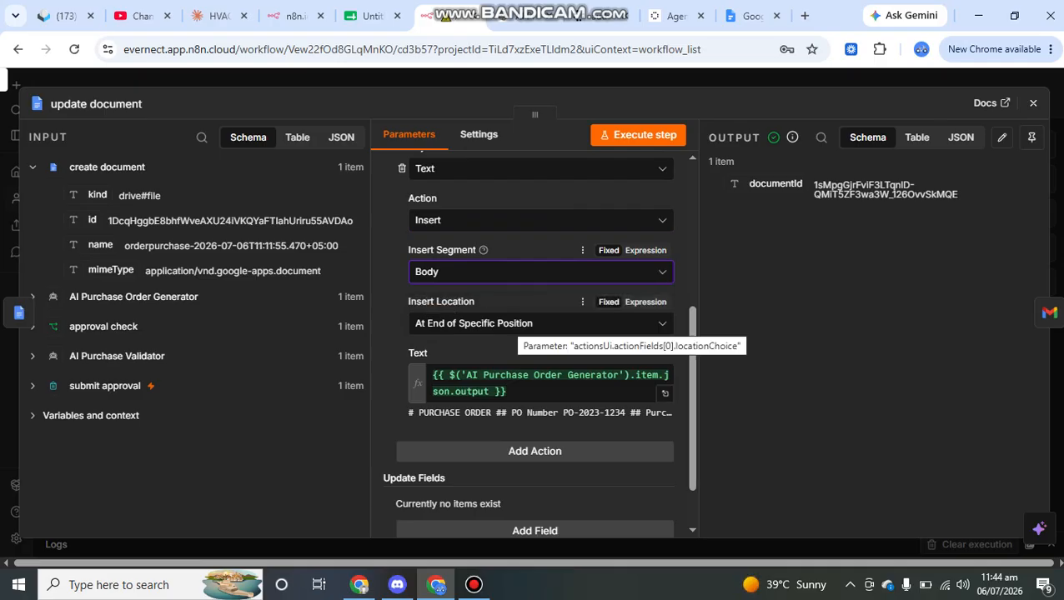
pyautogui.scroll(-1, 538, 359)
pyautogui.moveTo(507, 331); pyautogui.dragTo(438, 315)
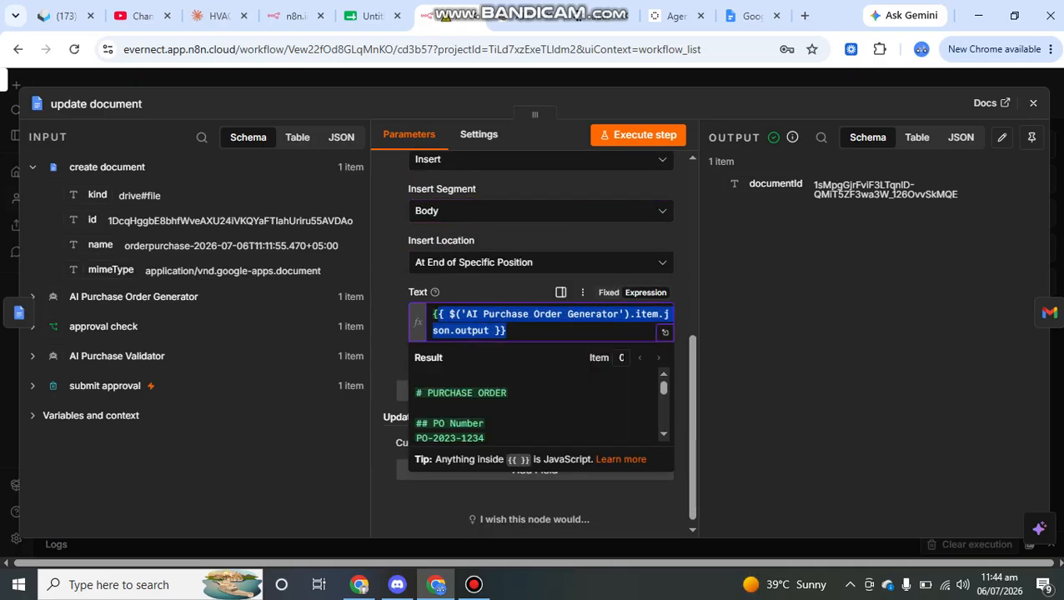
pyautogui.click(134, 297)
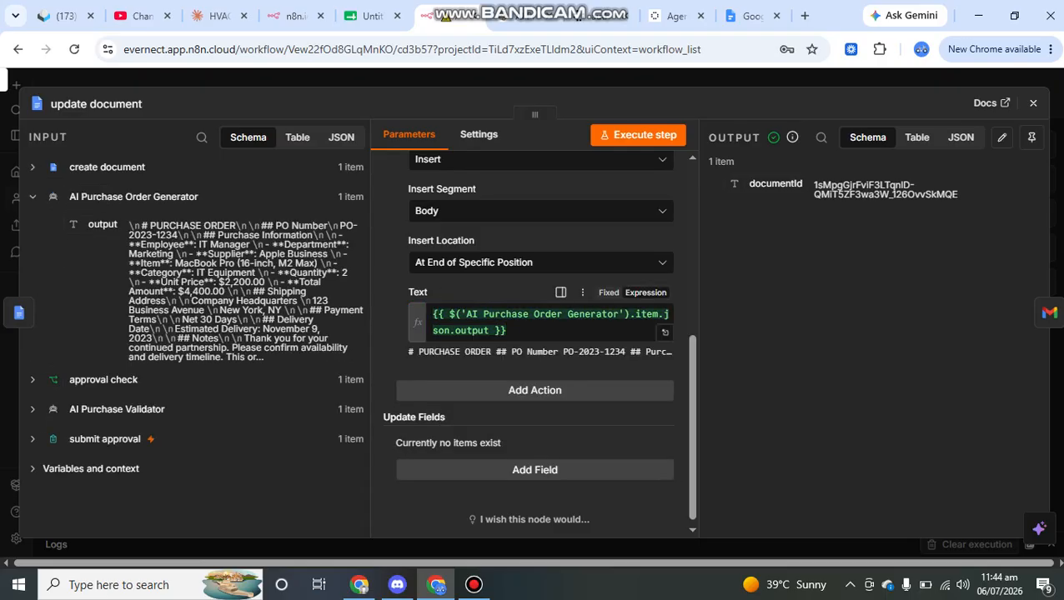
pyautogui.moveTo(915, 187); pyautogui.dragTo(796, 182)
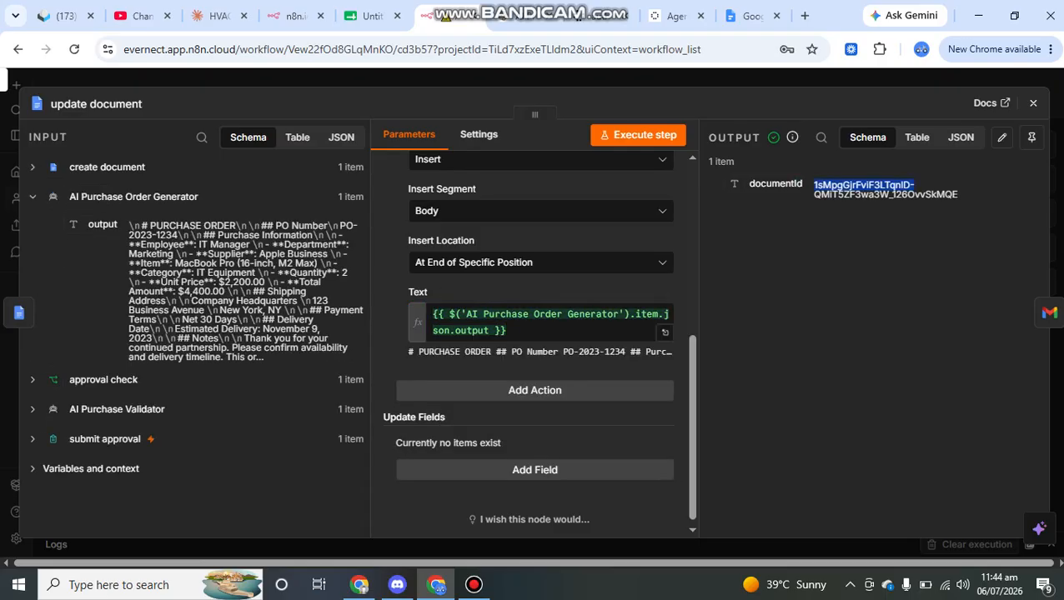
pyautogui.click(1033, 104)
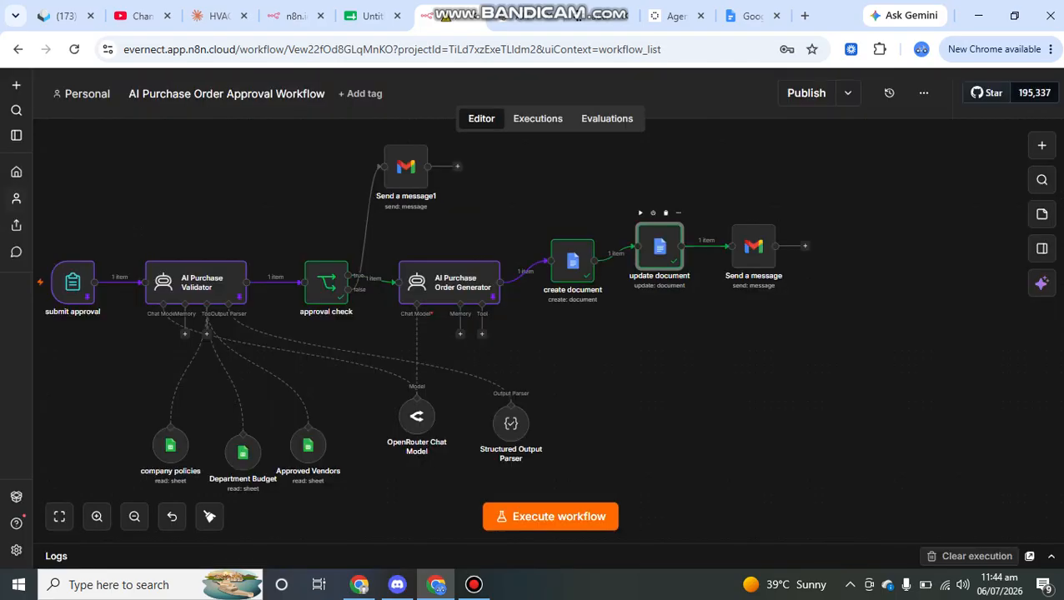
# Pan to the final Send a message Gmail node and open its parameters
pyautogui.hscroll(2, 652, 213)
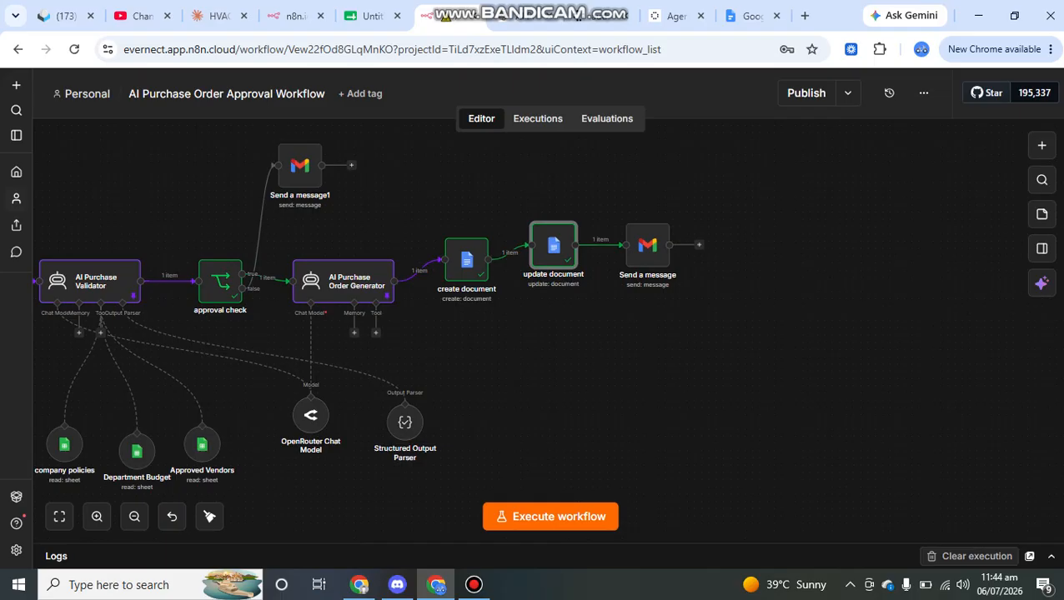
pyautogui.click(648, 245)
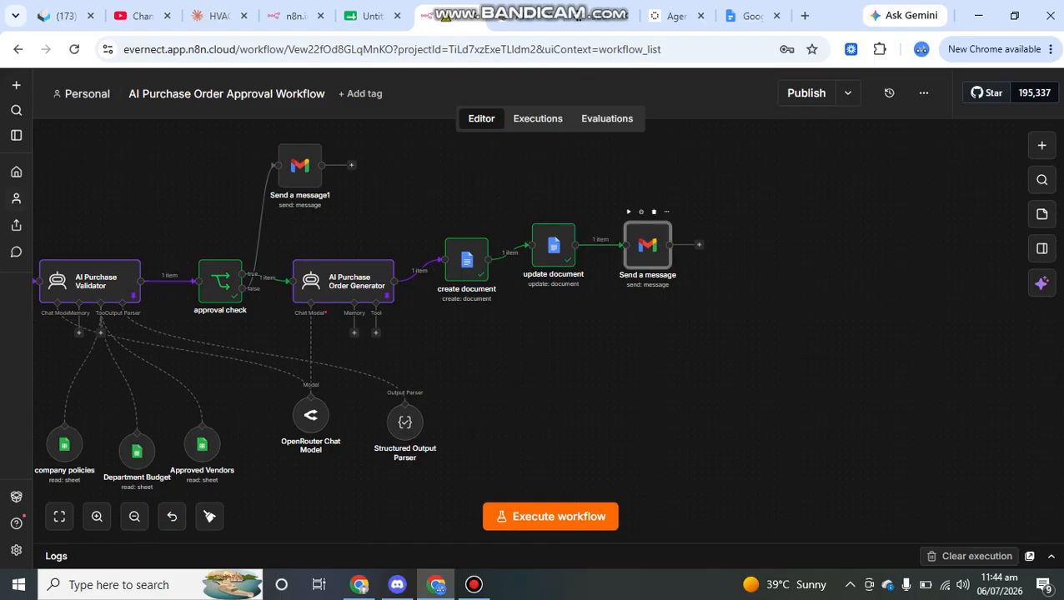
pyautogui.doubleClick(648, 246)
pyautogui.scroll(-1, 527, 350)
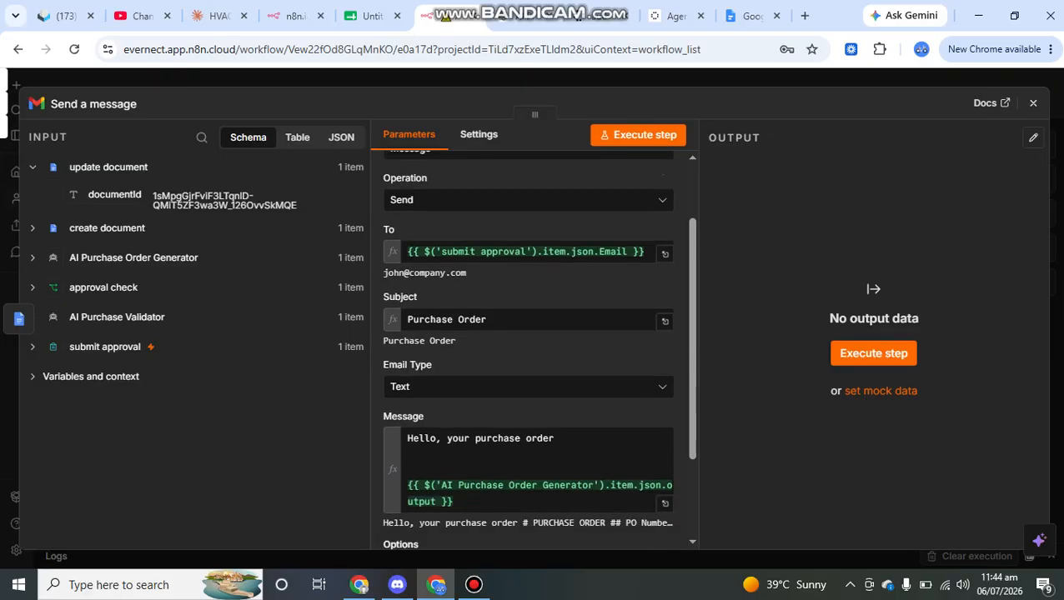
pyautogui.click(105, 347)
pyautogui.scroll(-1, 133, 350)
pyautogui.moveTo(215, 367); pyautogui.dragTo(124, 367)
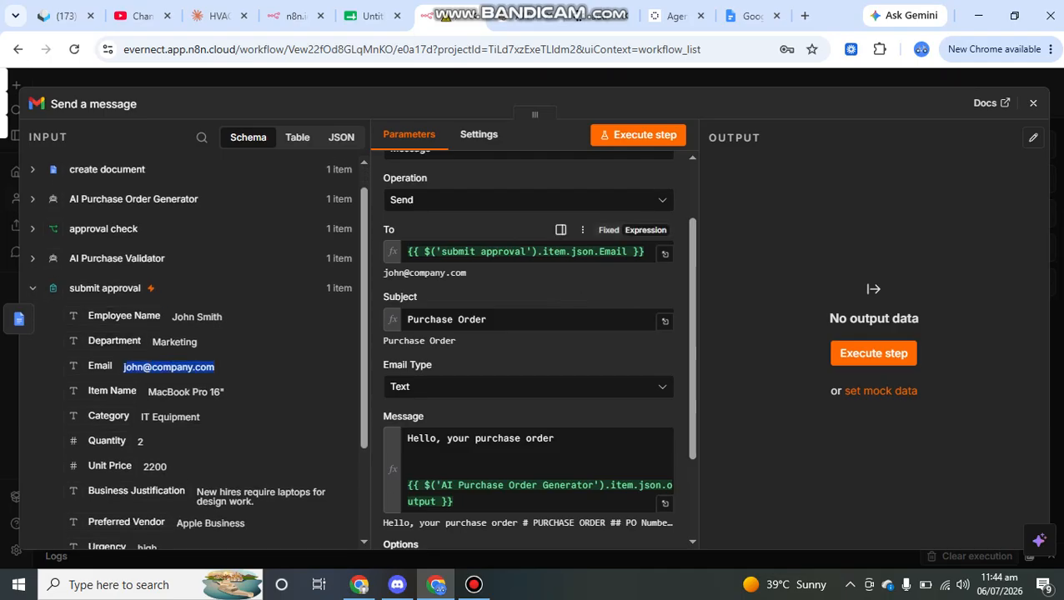
pyautogui.scroll(-1, 534, 300)
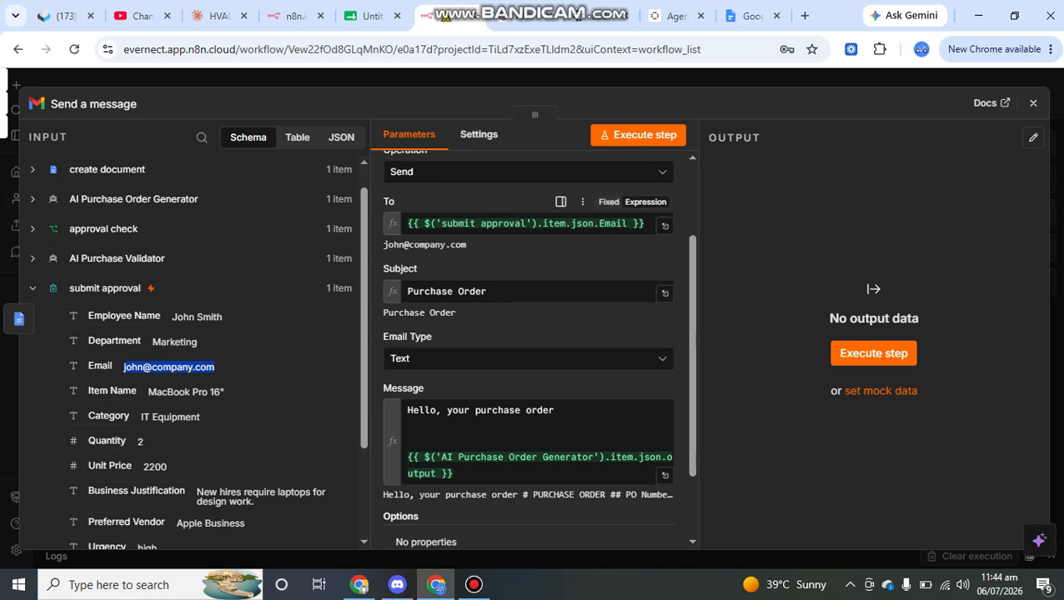
pyautogui.click(486, 292)
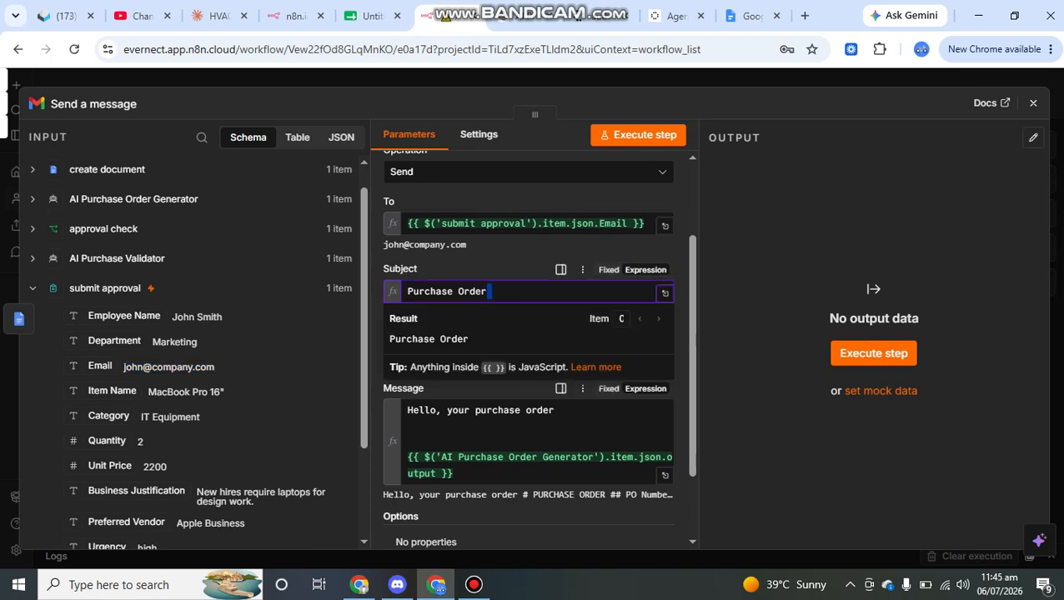
pyautogui.click(437, 473)
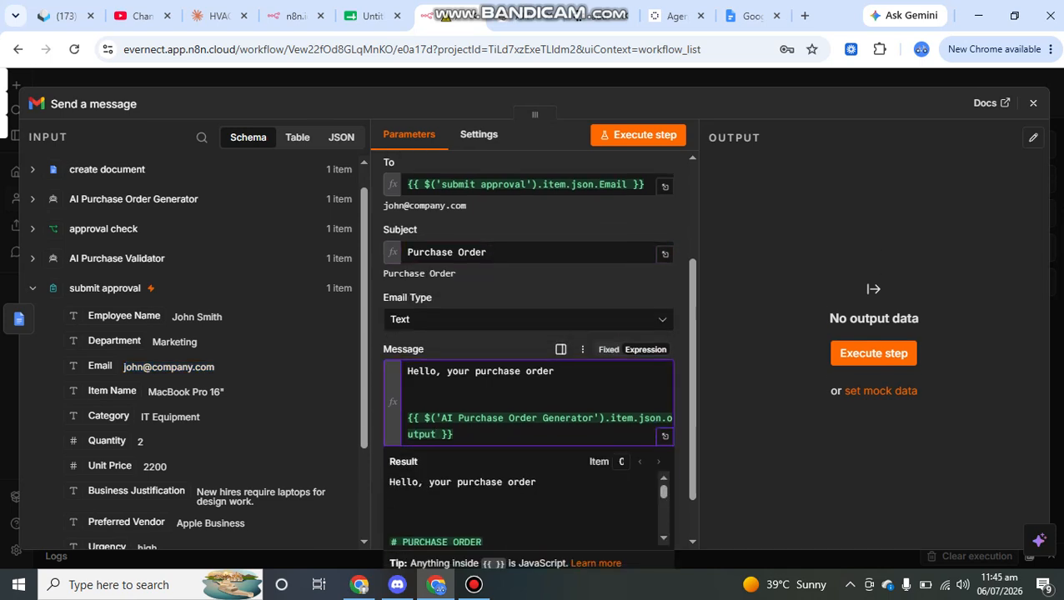
pyautogui.click(665, 393)
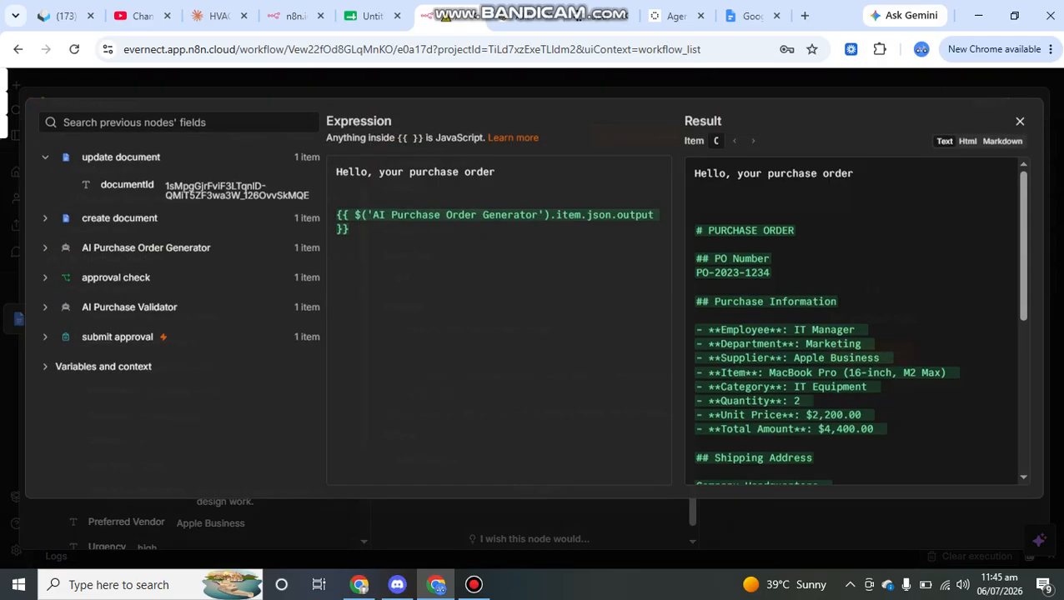
pyautogui.scroll(-5, 855, 317)
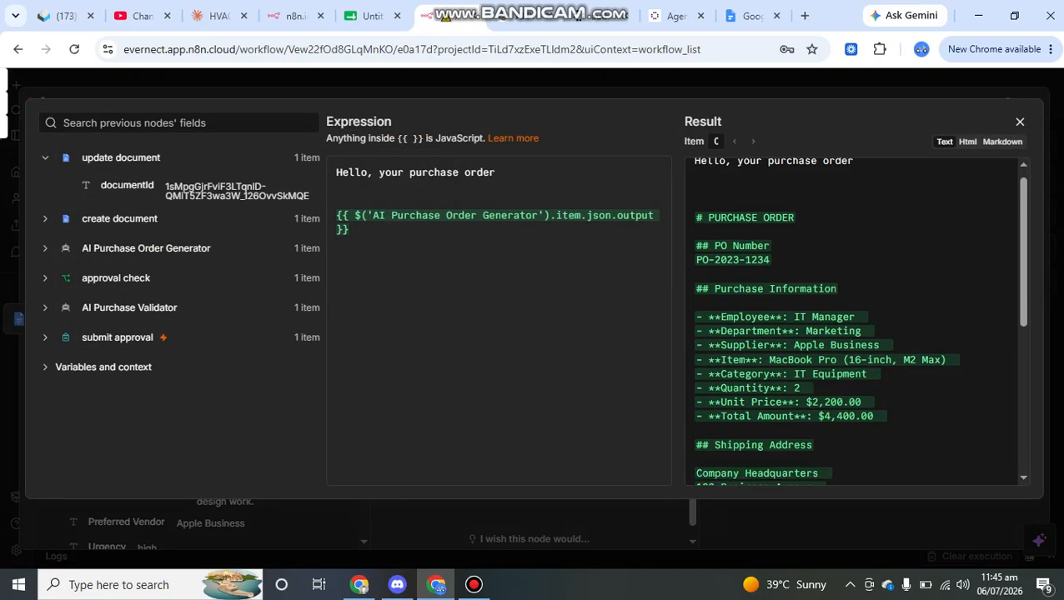
pyautogui.scroll(-3, 855, 317)
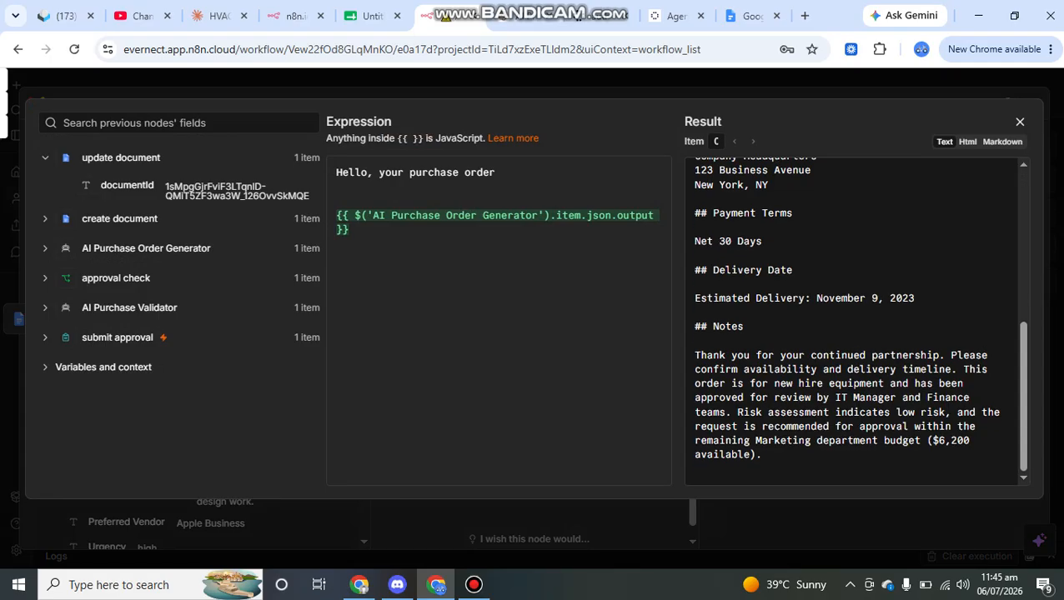
pyautogui.moveTo(756, 355); pyautogui.dragTo(695, 340)
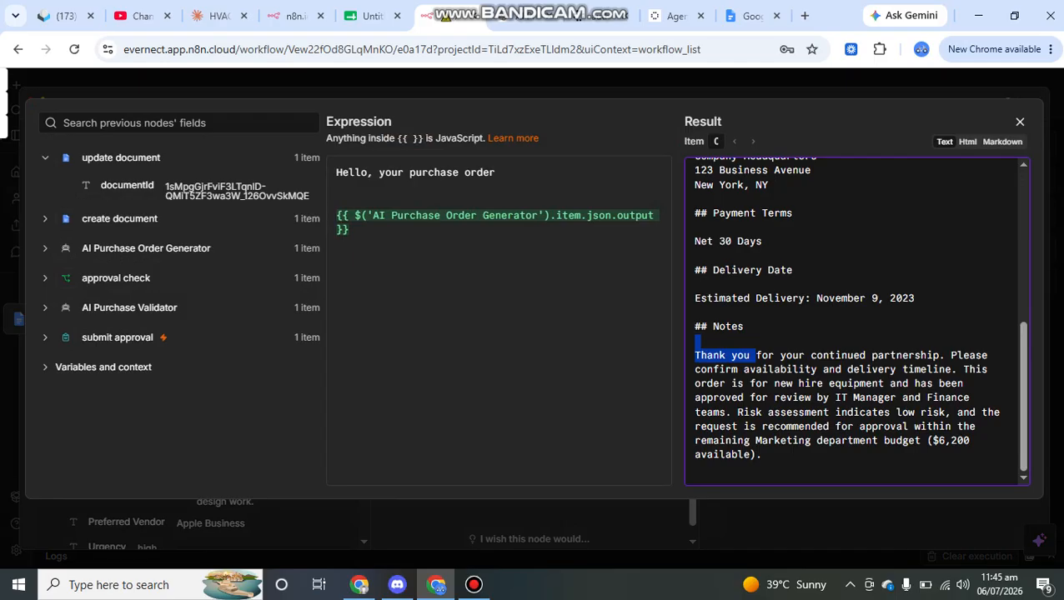
pyautogui.scroll(8, 854, 321)
pyautogui.press('Escape')
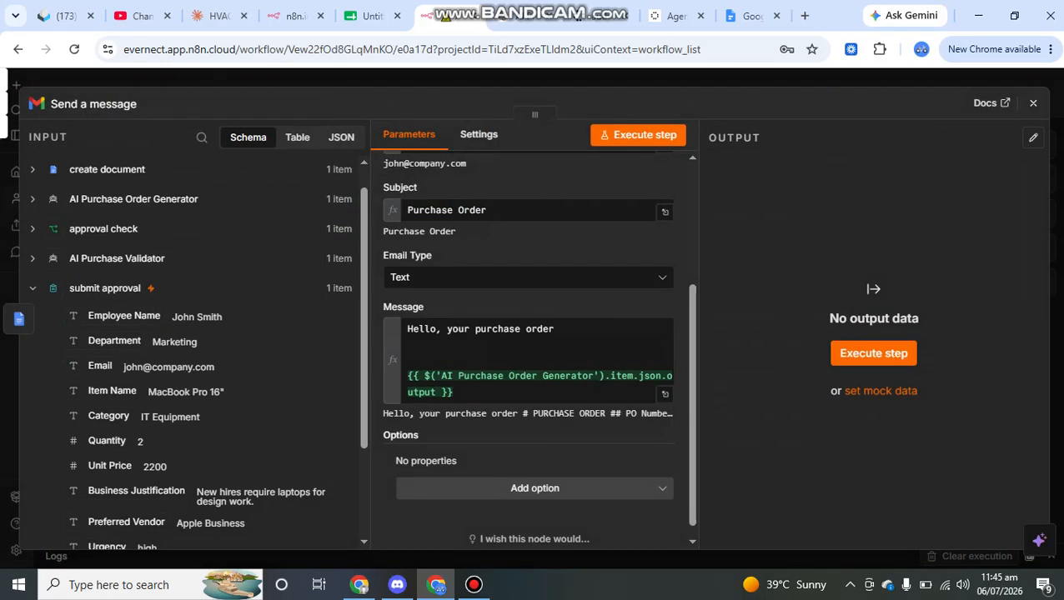
pyautogui.scroll(3, 527, 350)
# Replace the To field expression with a fixed recipient e-mail address
pyautogui.click(525, 297)
pyautogui.hotkey('ctrl', 'a')
pyautogui.press('BackSpace')
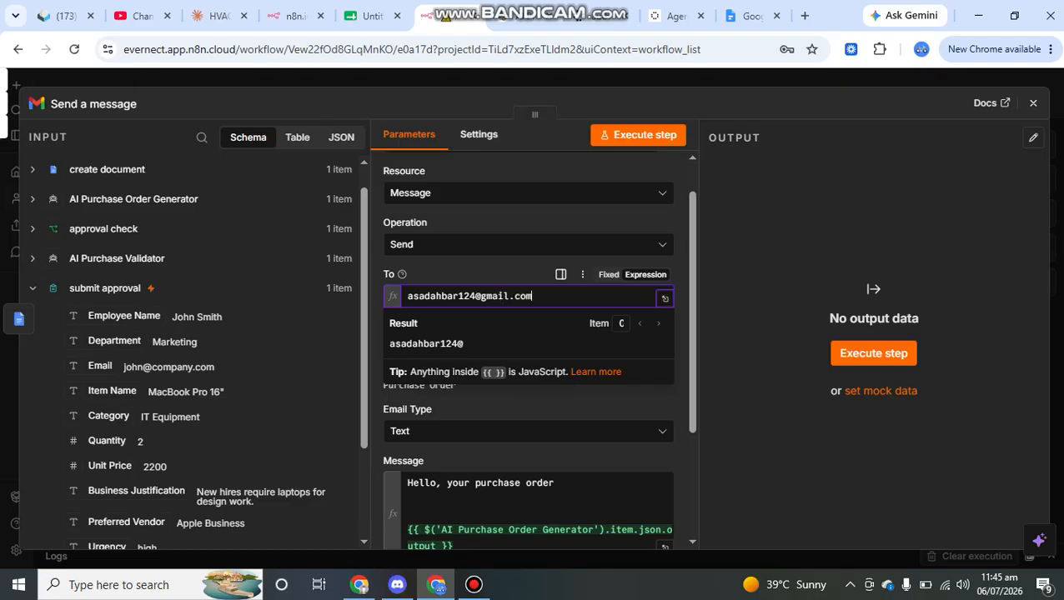
pyautogui.press('Escape')
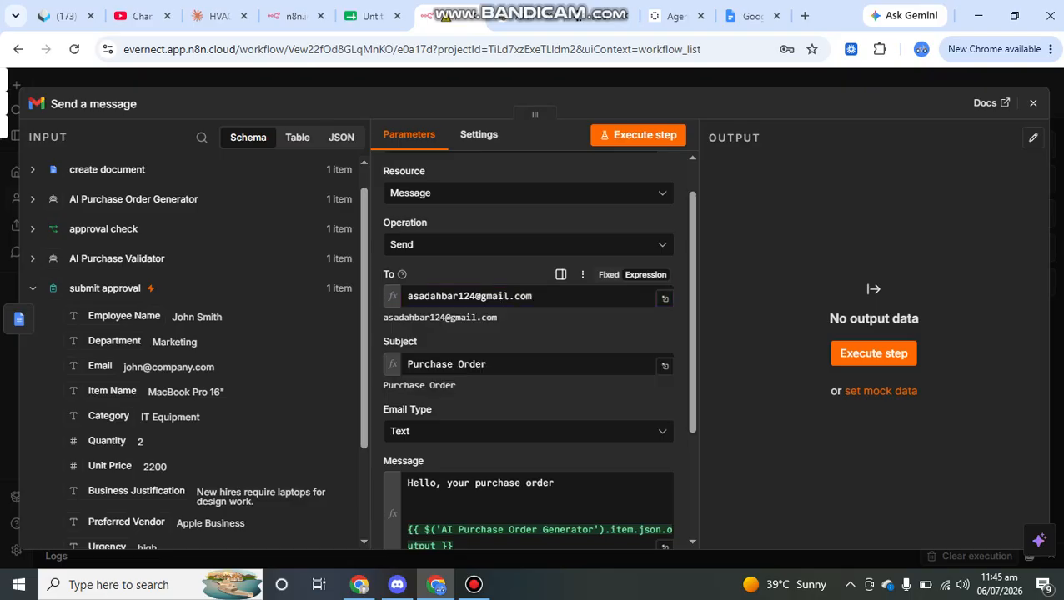
# Review the message's Notes and risk assessment text, then close the Gmail node
pyautogui.scroll(-3, 529, 351)
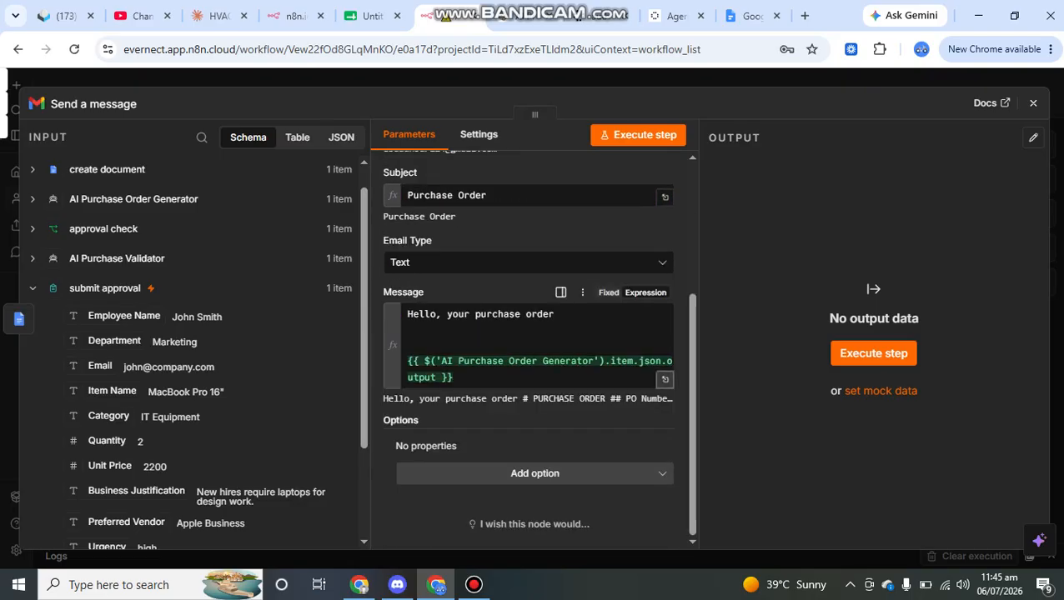
pyautogui.click(664, 380)
pyautogui.scroll(-4, 850, 322)
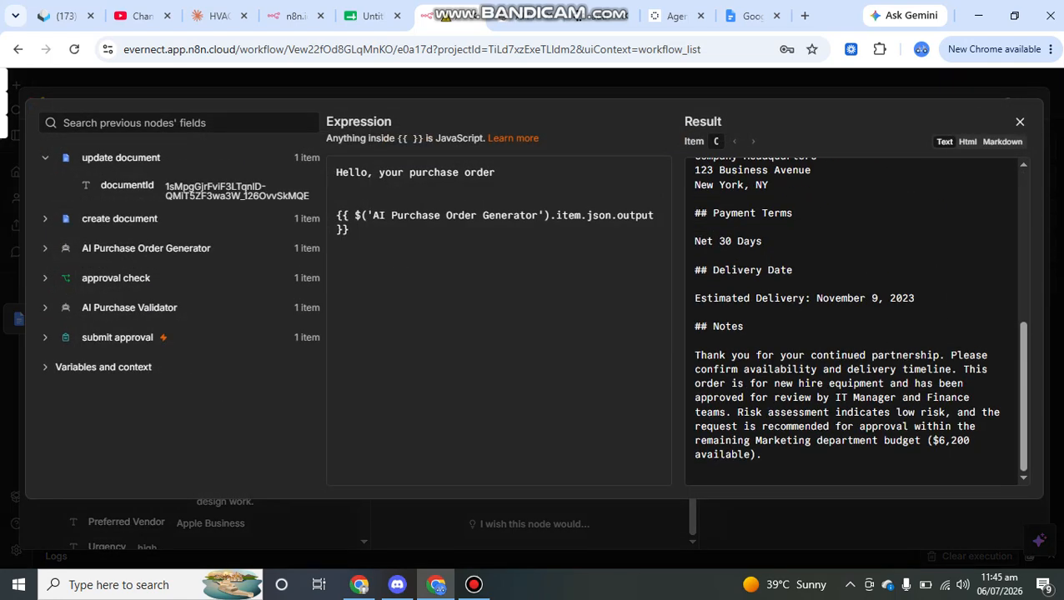
pyautogui.moveTo(774, 384); pyautogui.dragTo(896, 384)
pyautogui.moveTo(740, 398); pyautogui.dragTo(835, 398)
pyautogui.moveTo(737, 412); pyautogui.dragTo(761, 454)
pyautogui.click(1019, 122)
pyautogui.click(1033, 103)
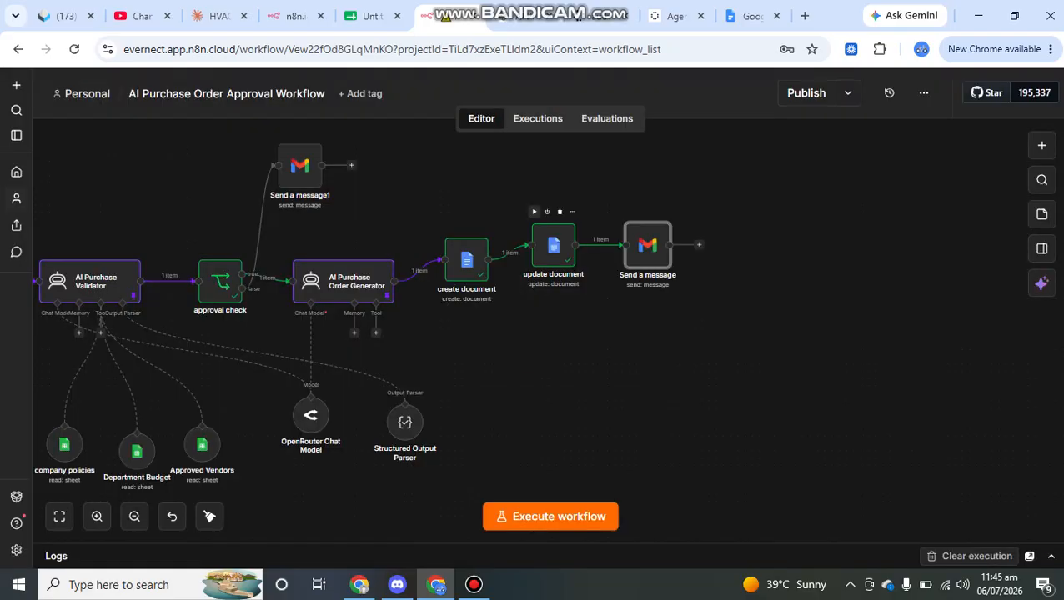
pyautogui.hscroll(-5, 553, 250)
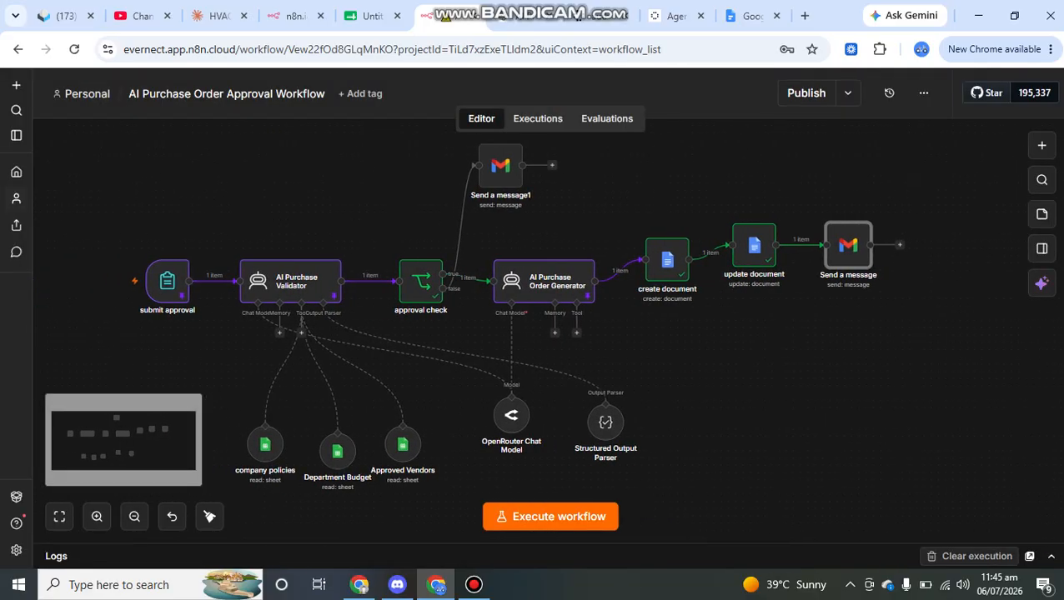